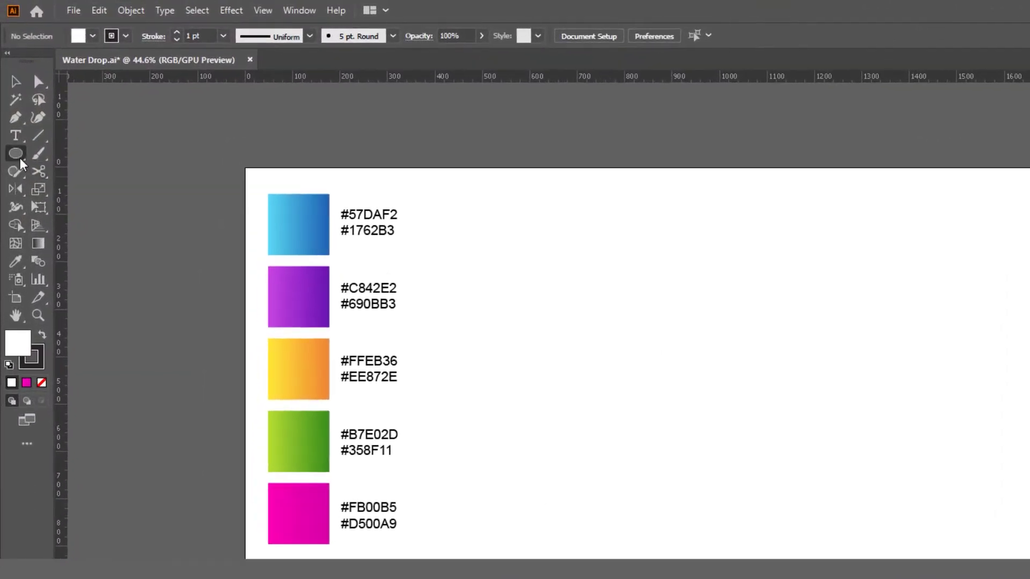
Step: Draw a 491 px circle and move it down toward the artboard centre beside the swatches
click(21, 159)
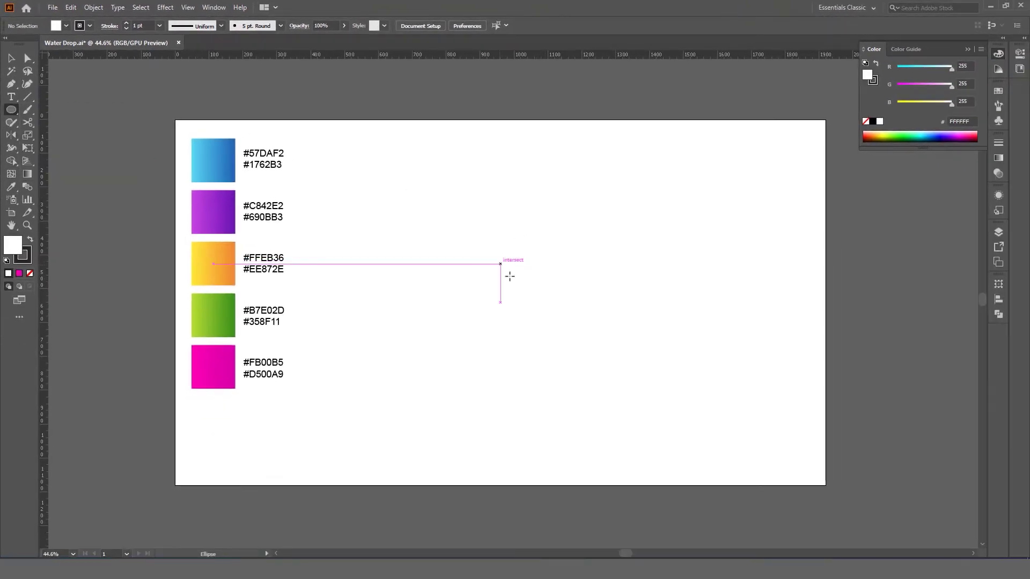
drag(500, 263, 583, 340)
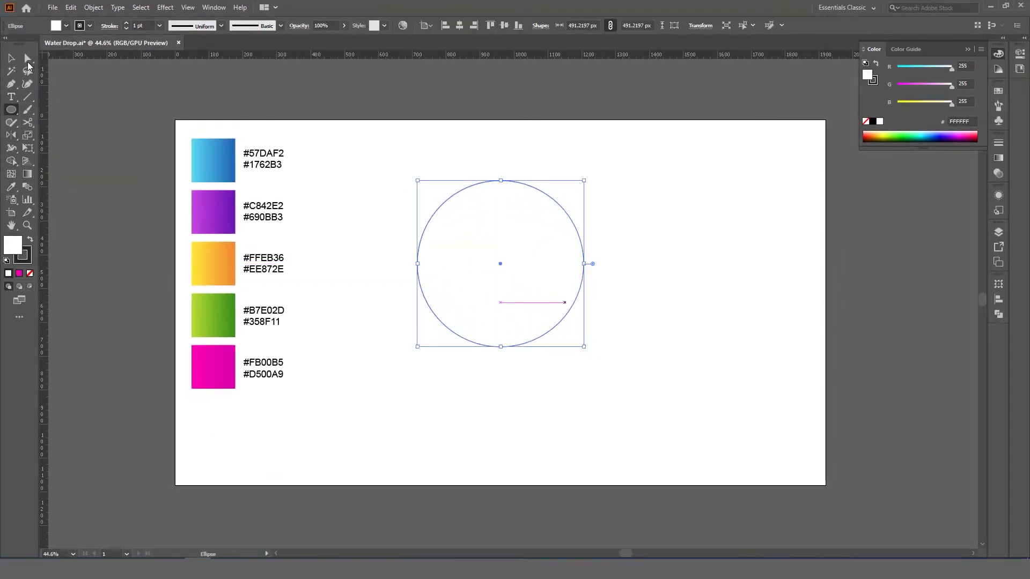
key(v)
drag(515, 235, 517, 291)
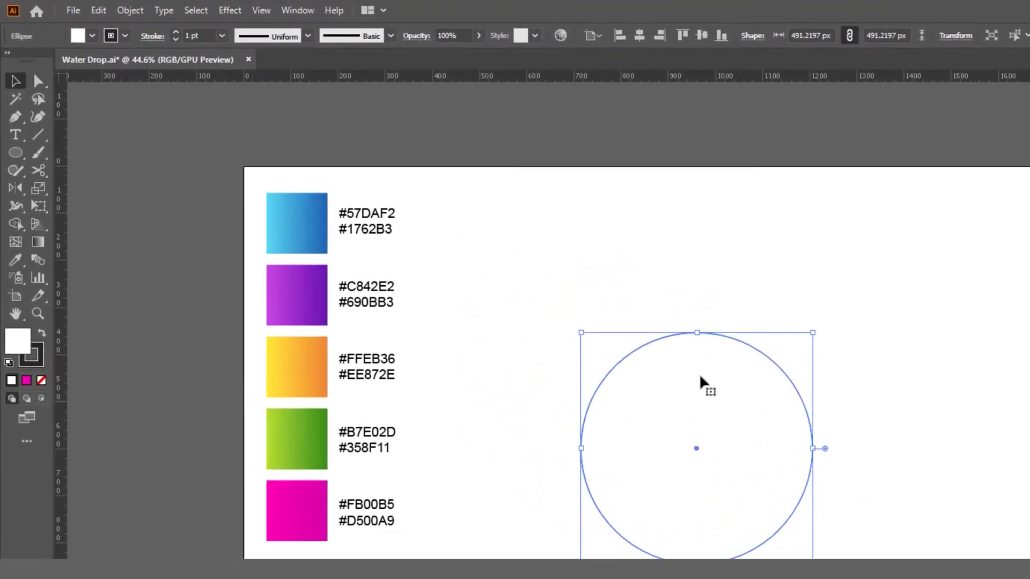
Step: Pull the circle's top anchor up and pinch both tip handles inward into a sharp drop point
click(28, 59)
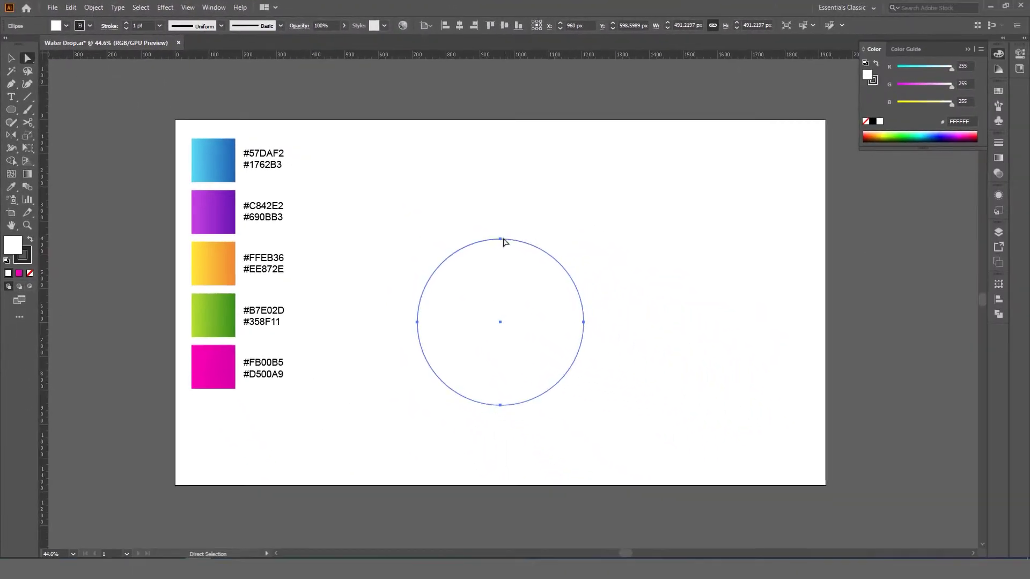
drag(501, 239, 502, 187)
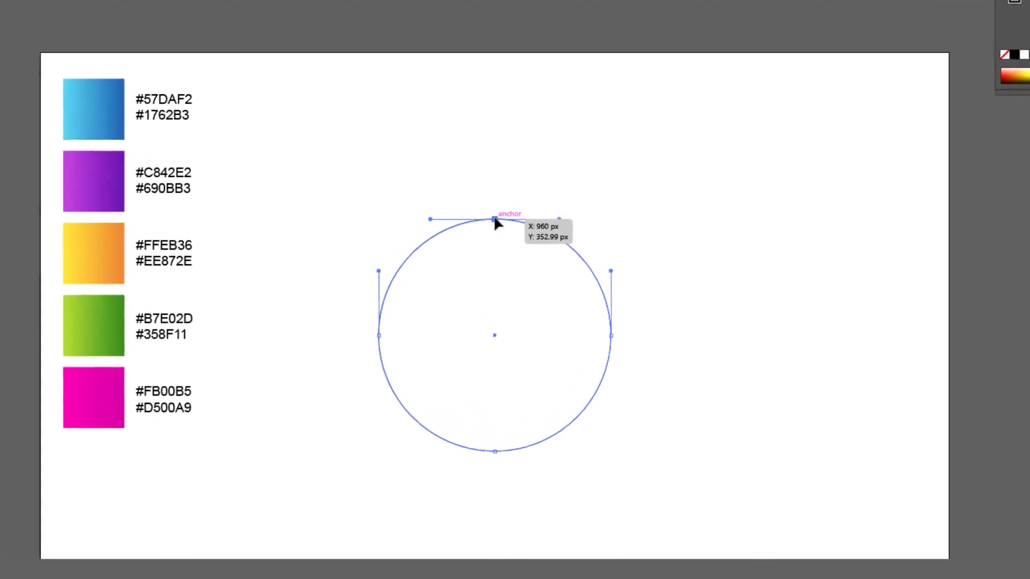
drag(496, 141, 497, 134)
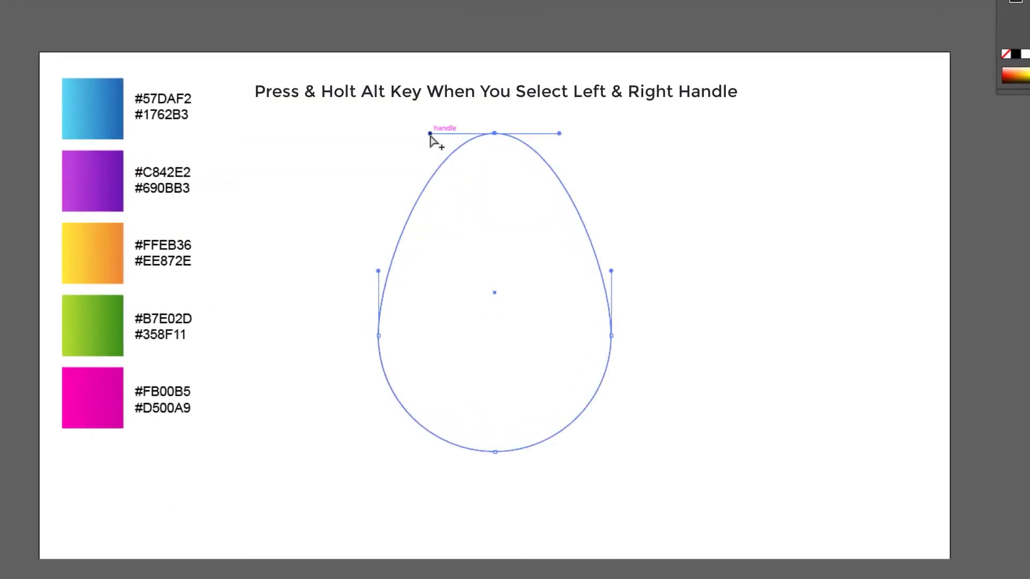
drag(429, 133, 475, 182)
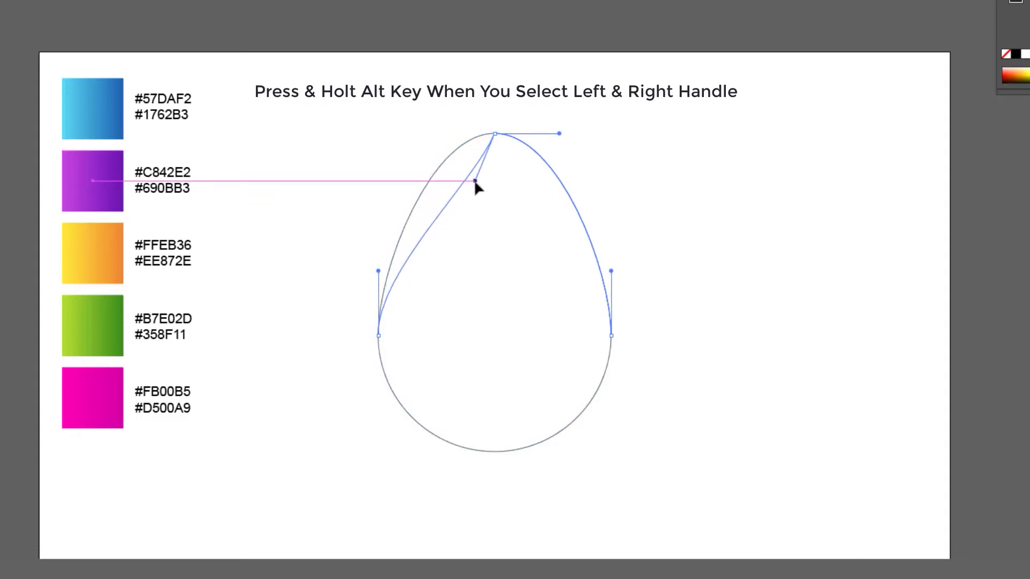
drag(475, 183, 475, 182)
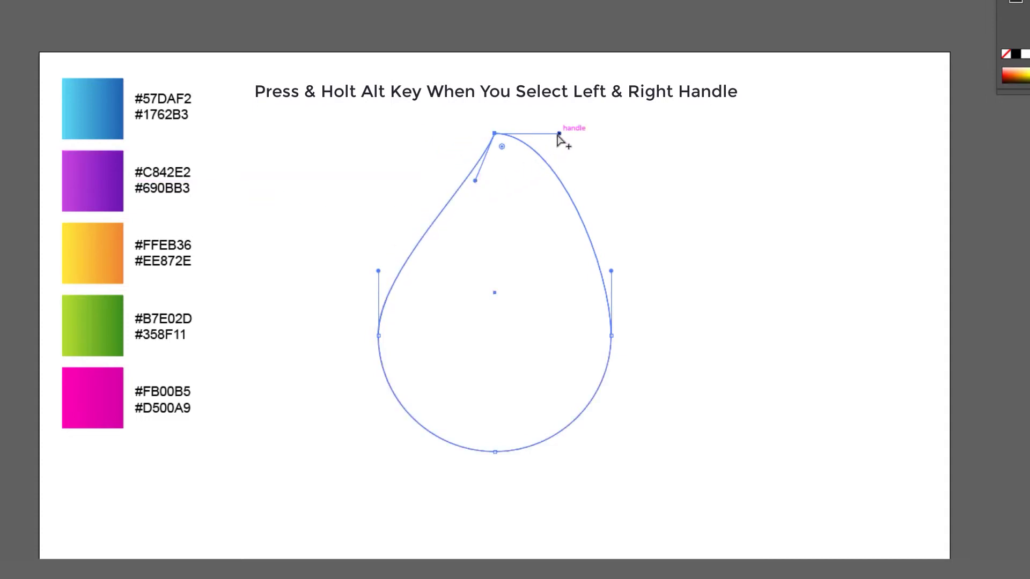
drag(559, 134, 510, 182)
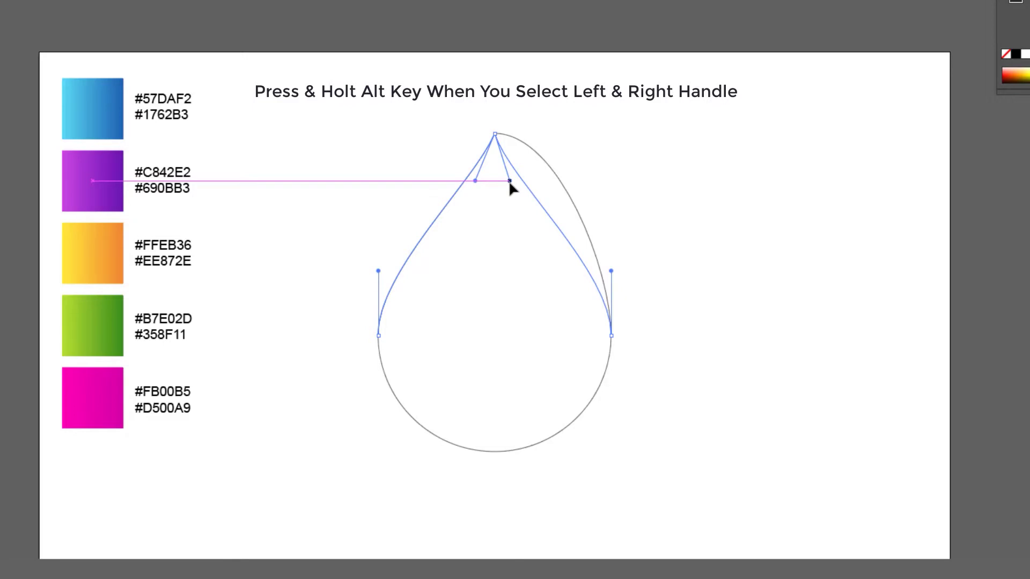
drag(509, 183, 509, 183)
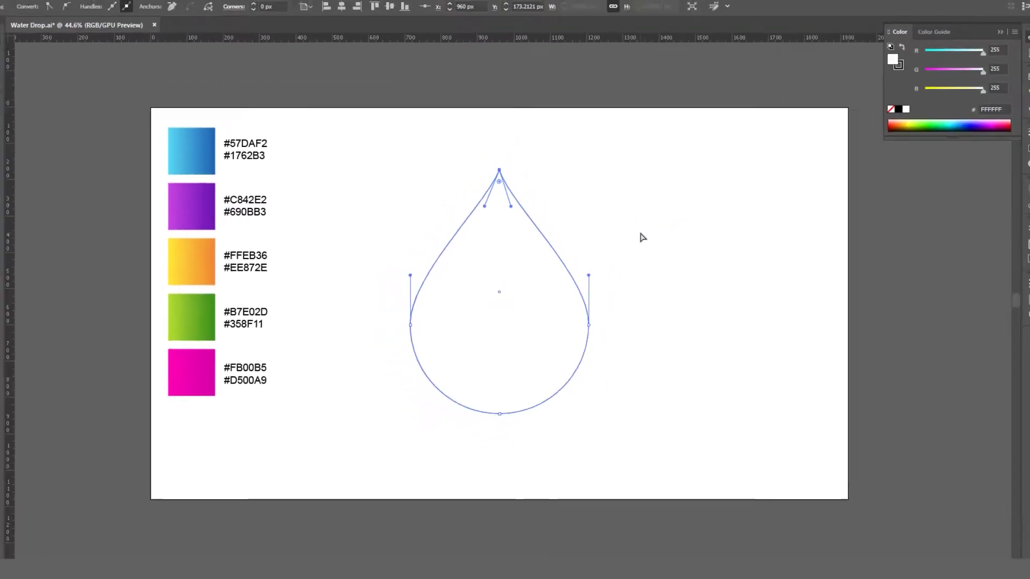
Step: Select the drop and swap fill and stroke so it is filled solid #231F20
key(v)
click(622, 255)
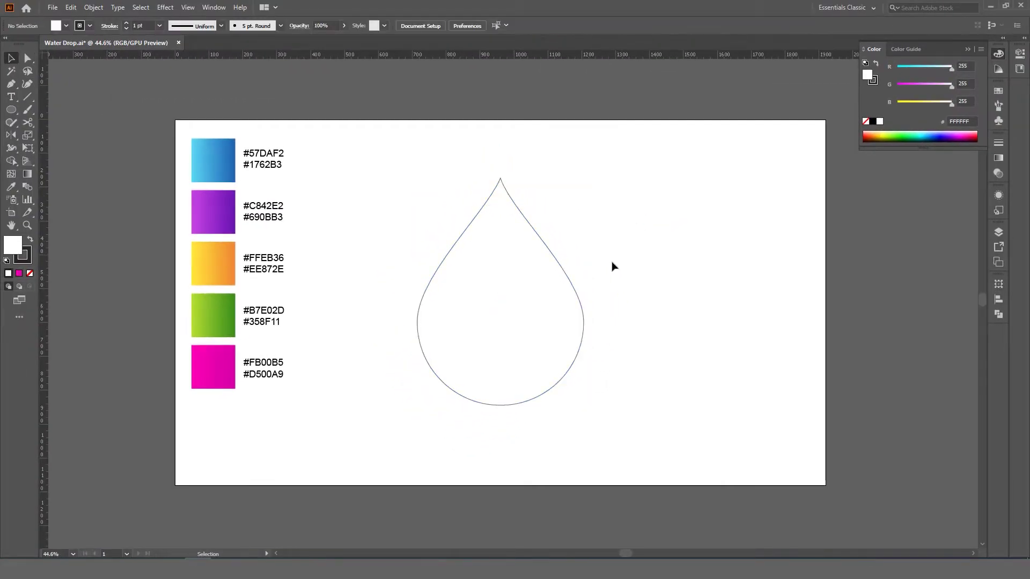
drag(617, 256, 510, 345)
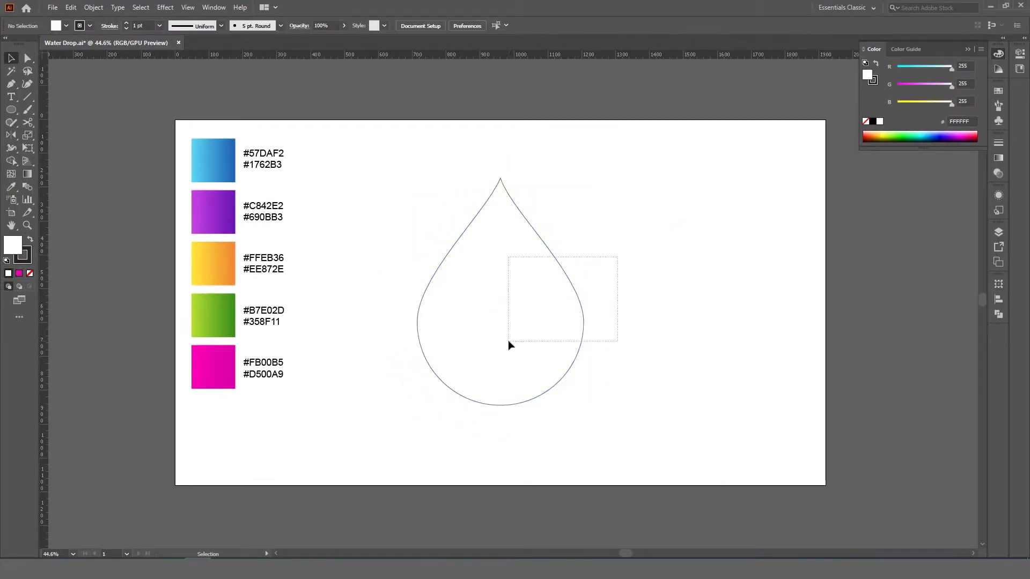
click(31, 240)
click(30, 273)
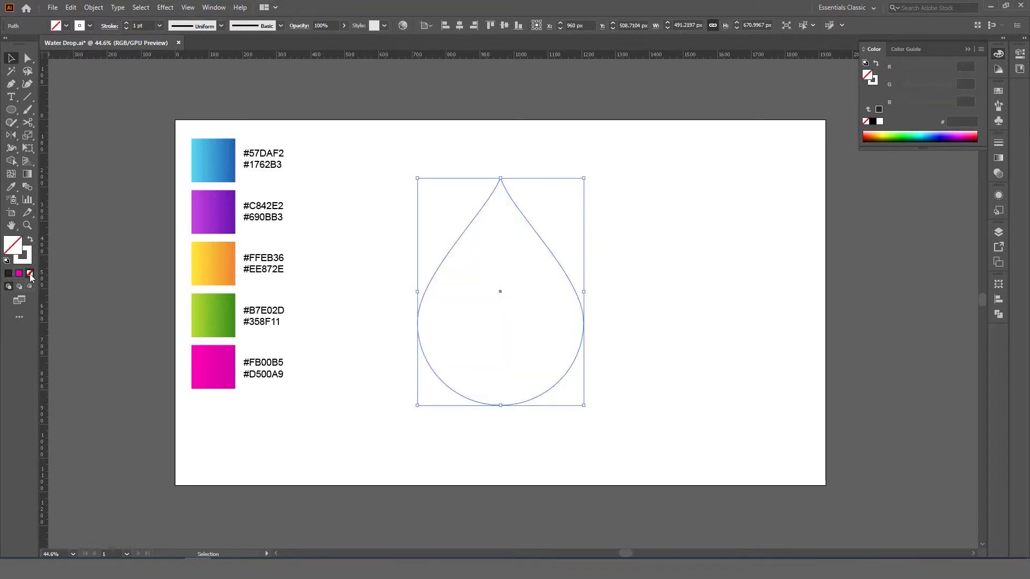
key(ctrl+z)
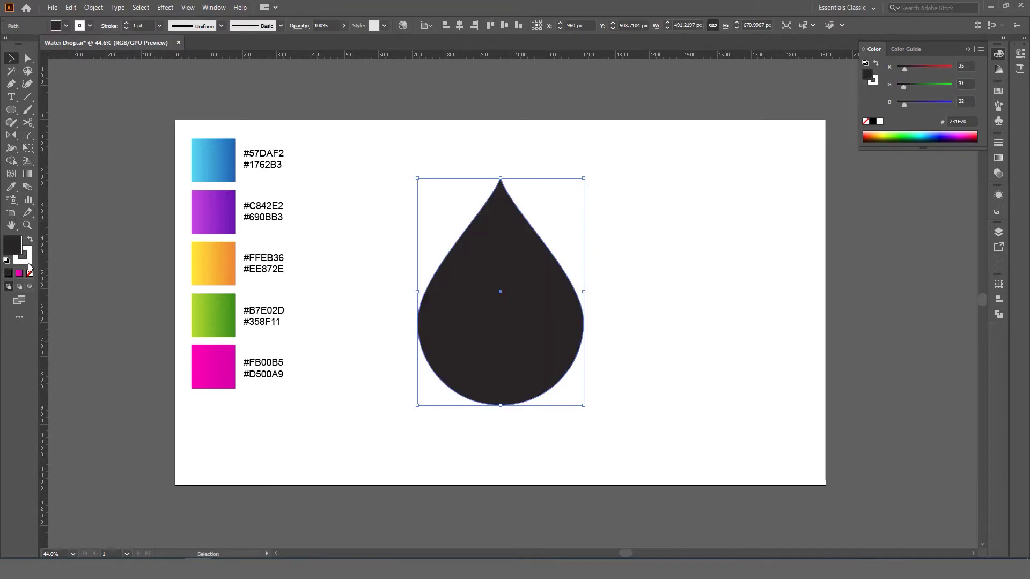
Step: Set the drop's stroke to None, then direct-select its top anchor
double_click(25, 258)
key(Escape)
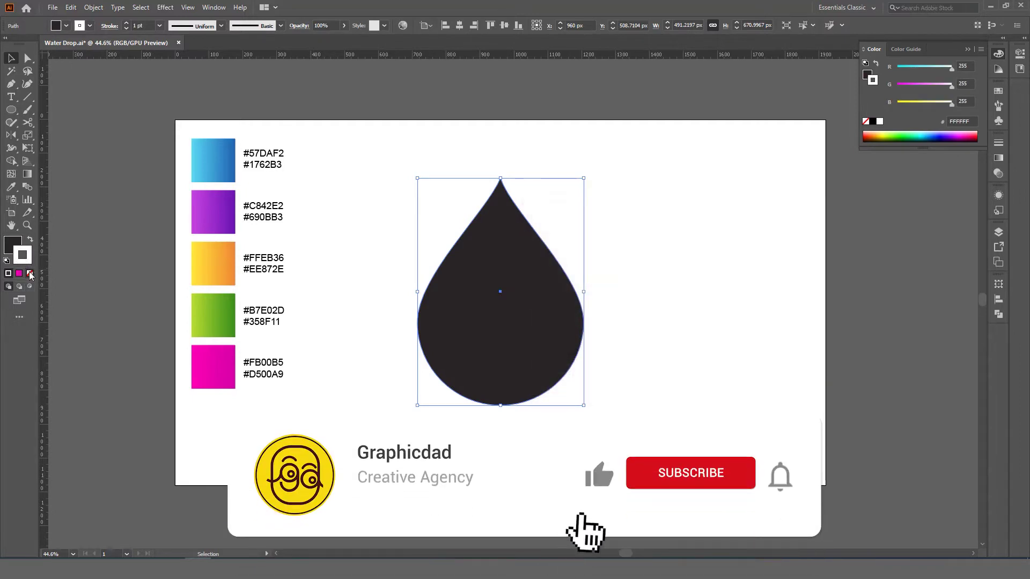
click(30, 273)
click(11, 247)
click(621, 233)
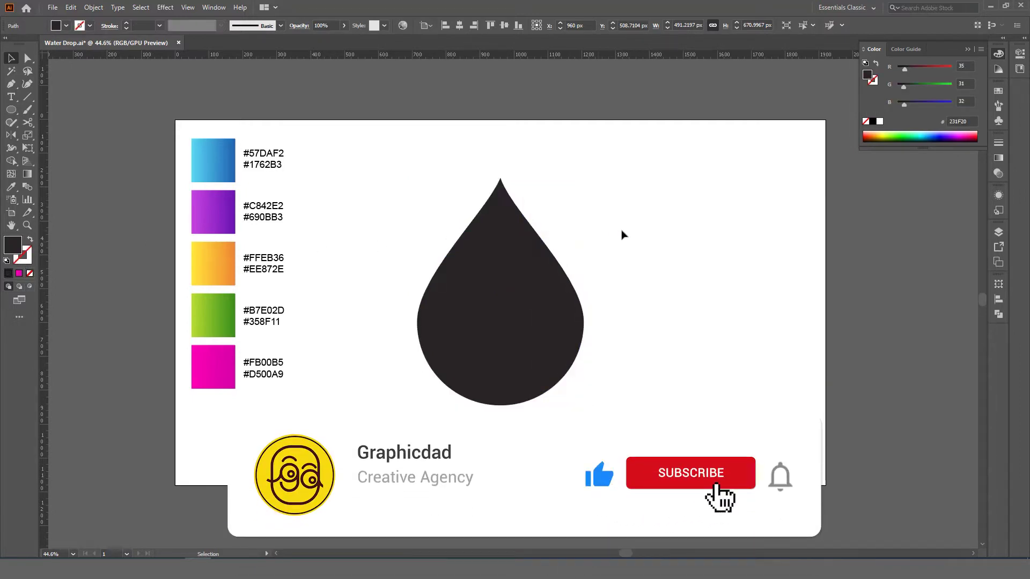
key(a)
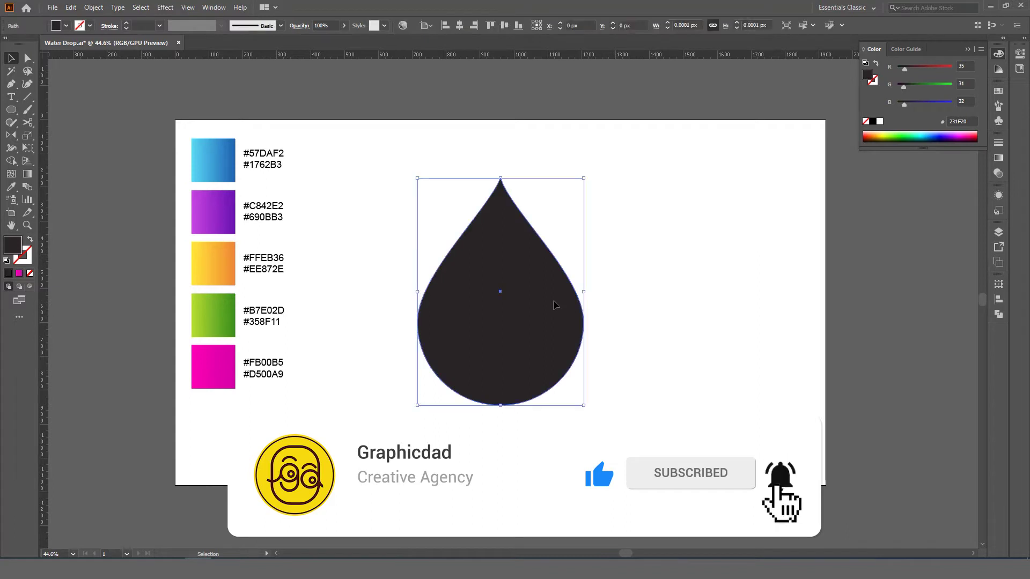
click(553, 300)
click(501, 180)
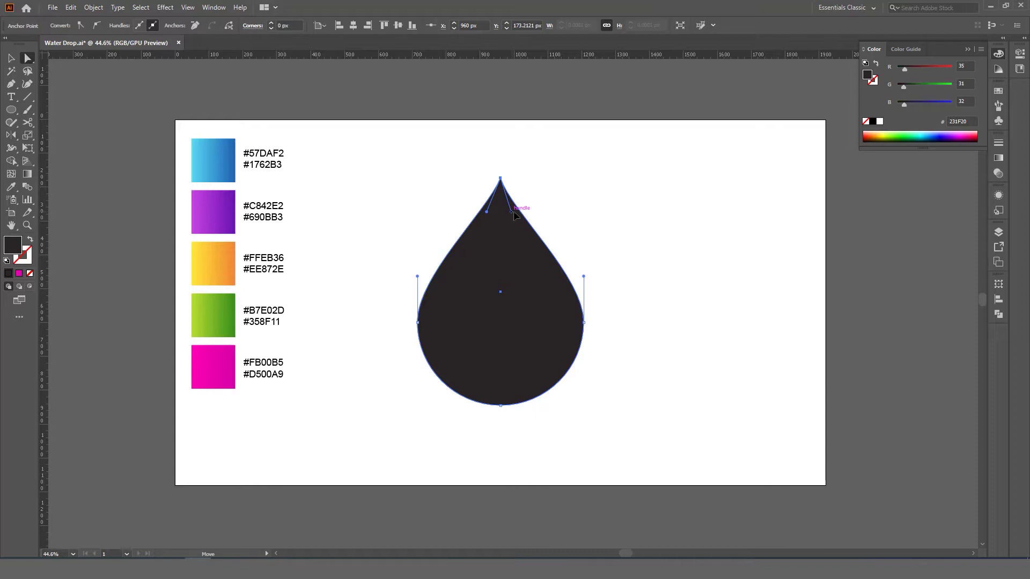
Step: Zoom in to inspect the drop's tip, then fit the whole artboard in view
key(z)
mouse_move(483, 175)
mouse_down()
mouse_move(589, 279)
mouse_move(568, 282)
mouse_up()
key(a)
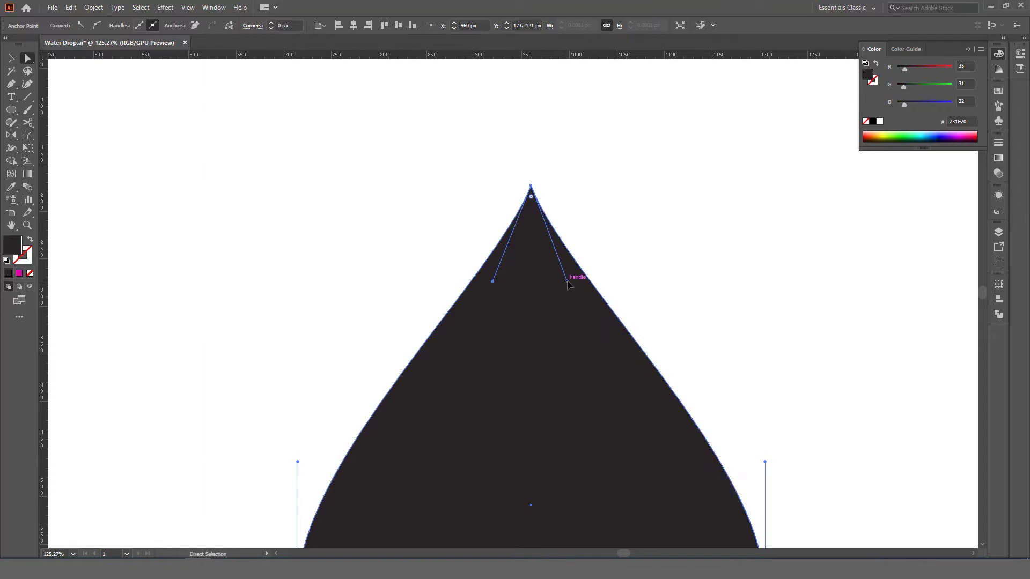
key(ctrl+minus)
key(ctrl+minus)
key(ctrl+minus)
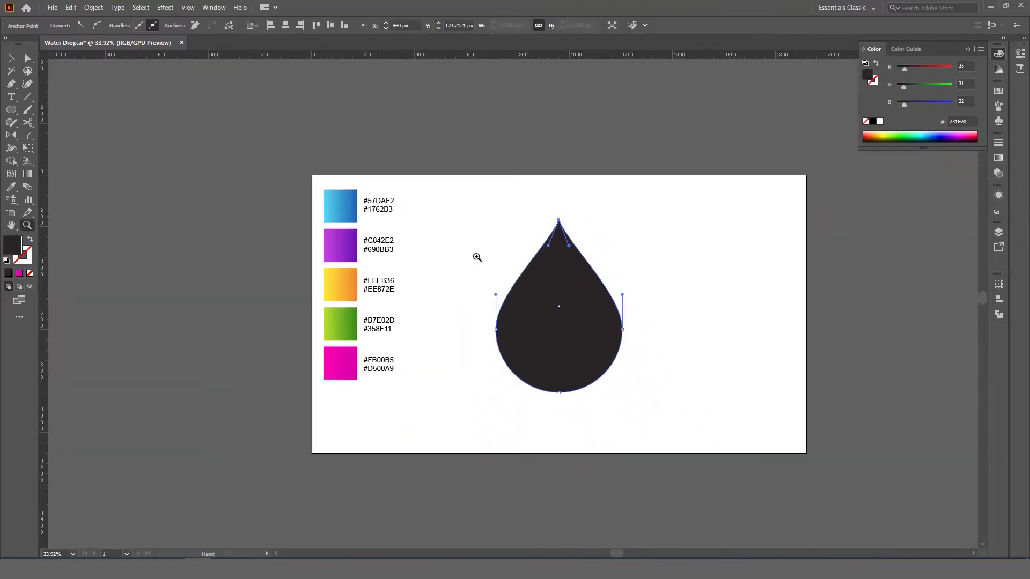
key(ctrl+plus)
key(ctrl+0)
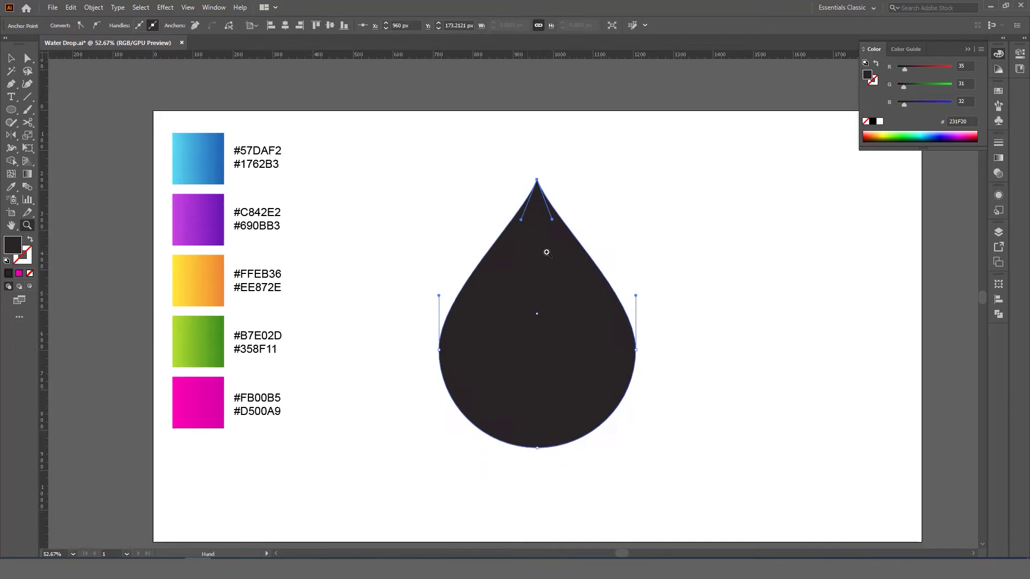
Step: Stretch the drop's bottom down so it stands about 711 px tall instead of 671 px
key(v)
click(707, 287)
click(563, 391)
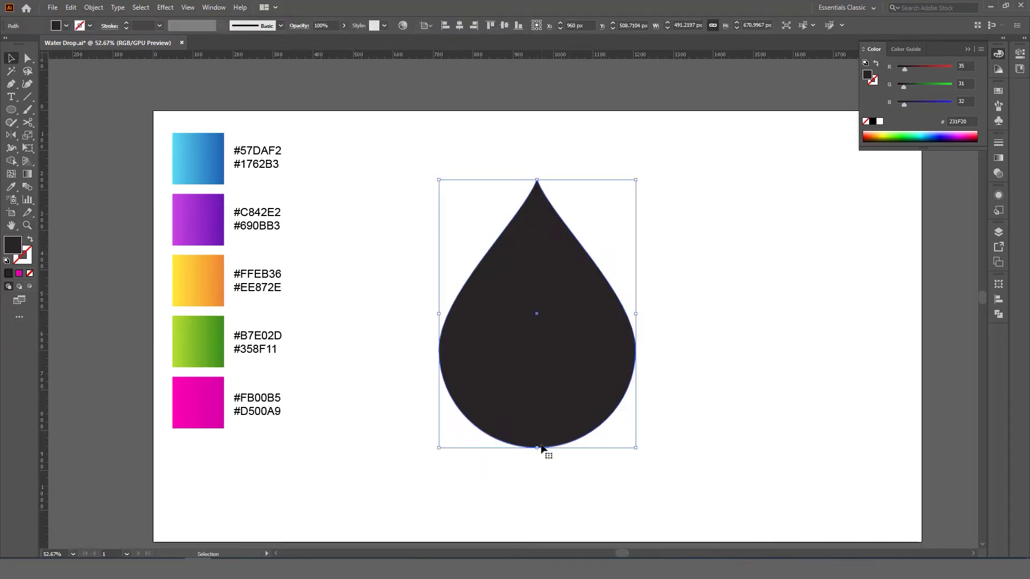
drag(537, 449, 537, 452)
scroll(524, 315, down, 2)
scroll(520, 278, down, 1)
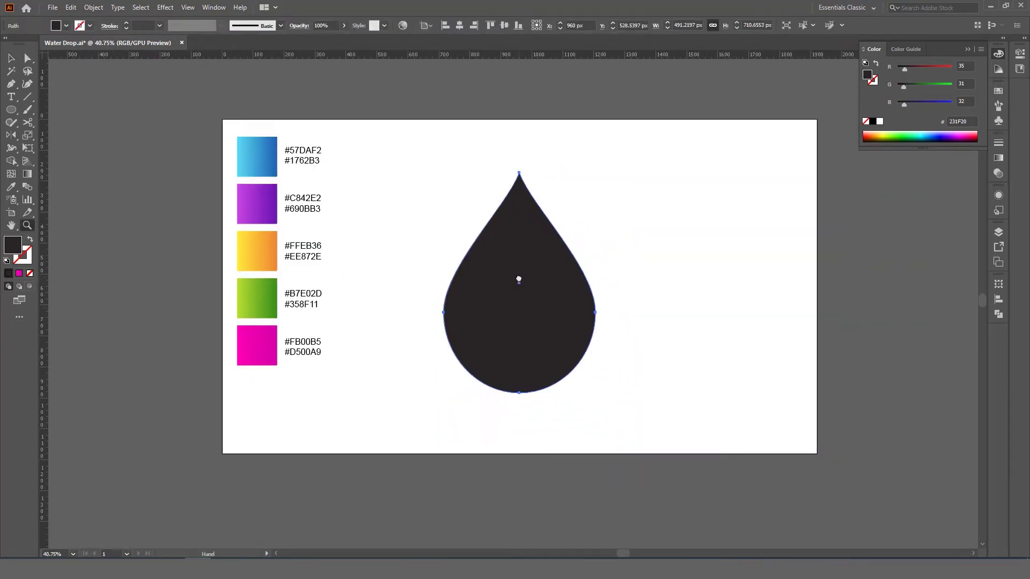
scroll(545, 301, up, 1)
click(667, 296)
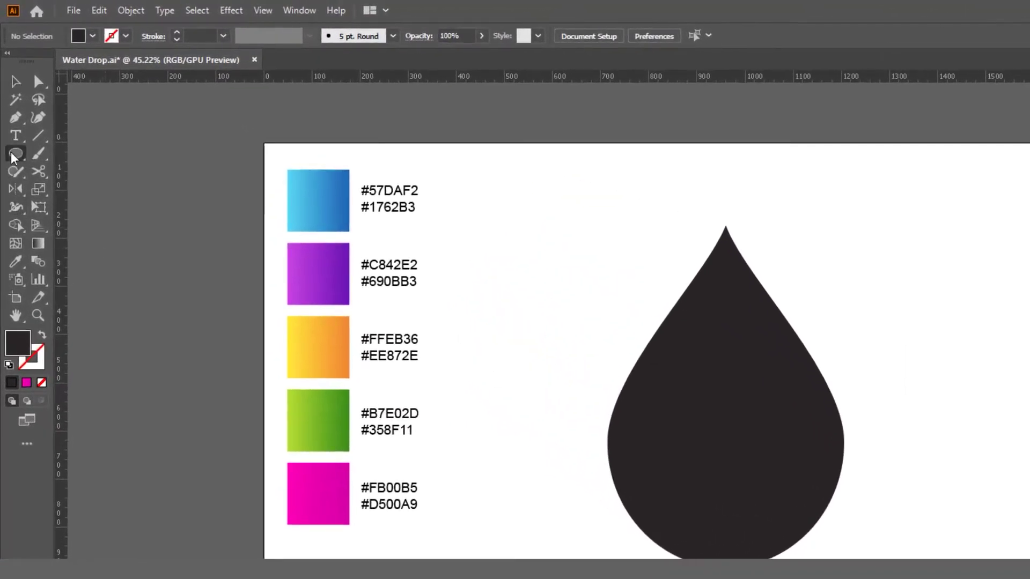
Step: Draw an outline-only ellipse to the right of the water drop
click(15, 155)
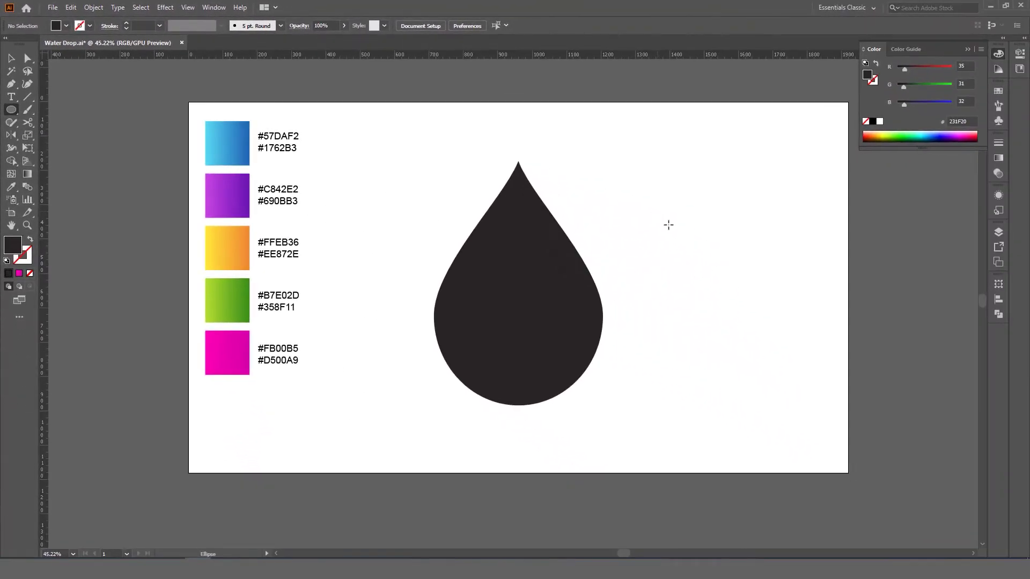
mouse_move(658, 212)
mouse_down()
mouse_move(798, 305)
mouse_move(819, 331)
mouse_up()
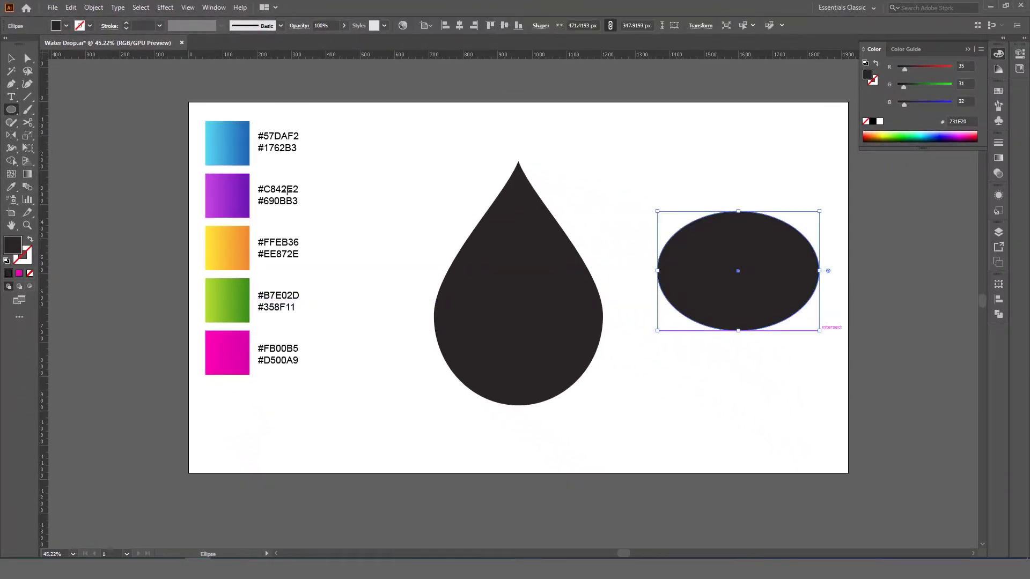
click(30, 242)
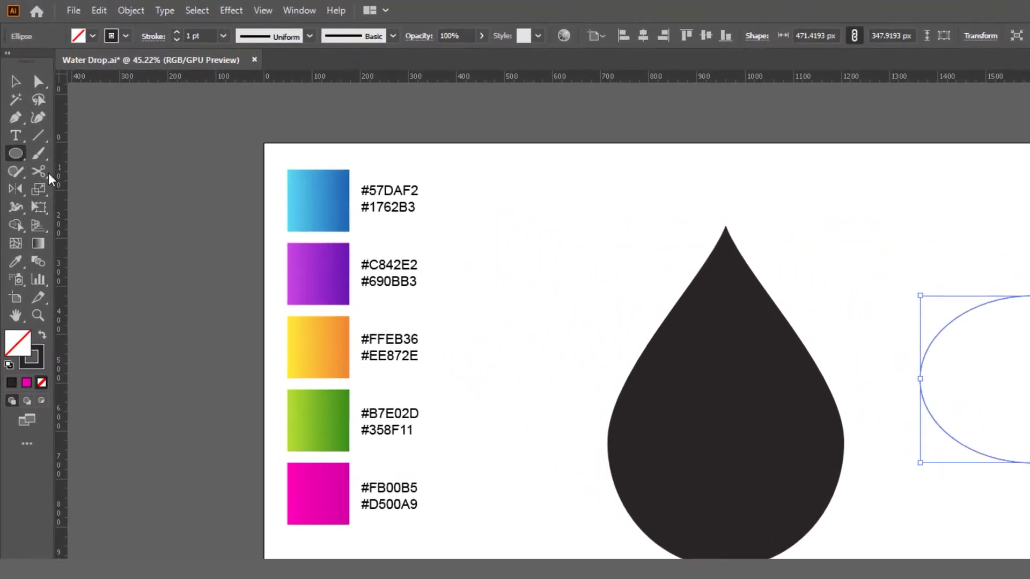
Step: Cut the ellipse at its left and right anchors with Scissors and delete the upper arc
click(30, 123)
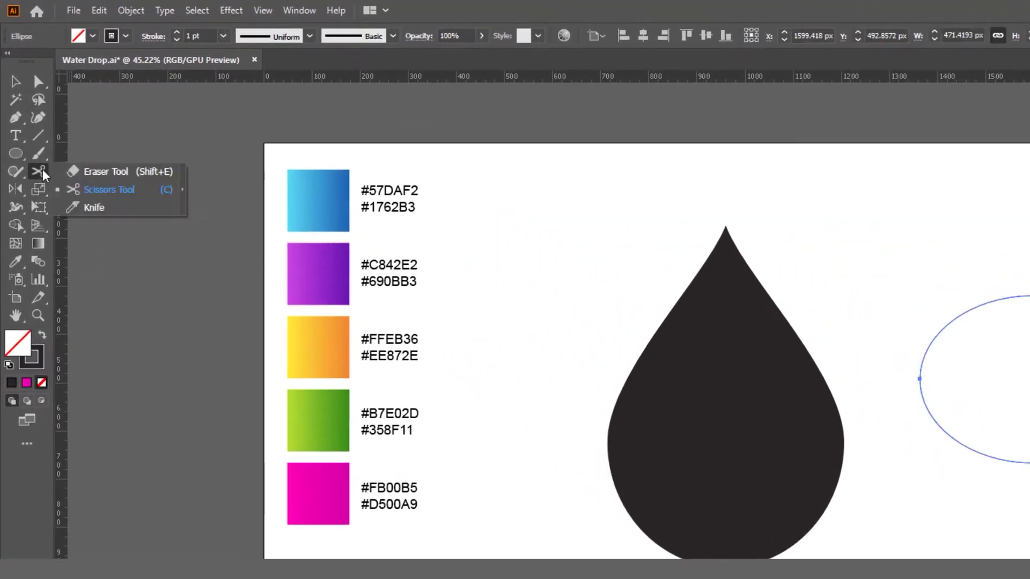
click(107, 189)
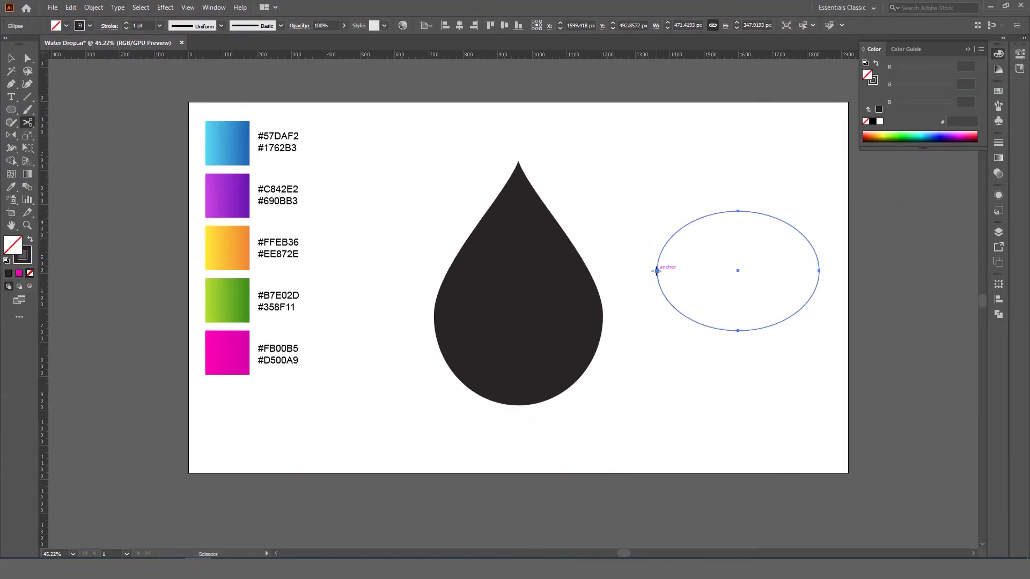
click(656, 271)
click(819, 271)
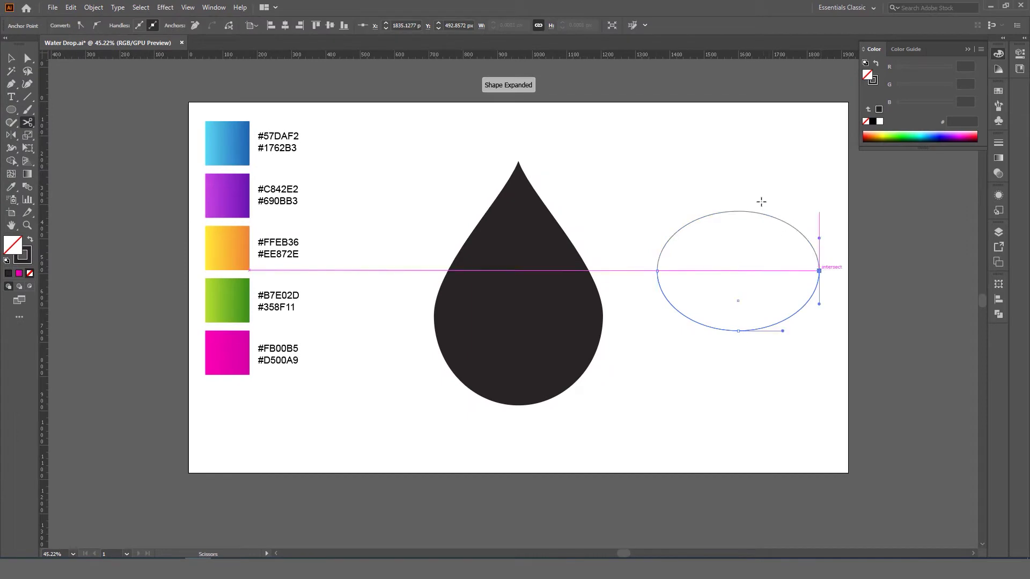
key(v)
drag(741, 180, 754, 239)
key(Delete)
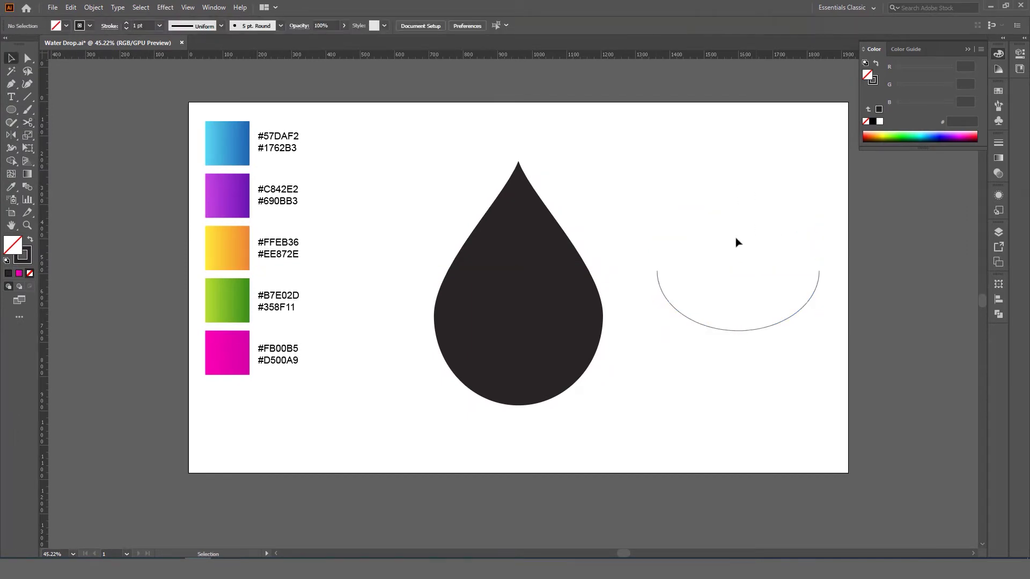
click(542, 219)
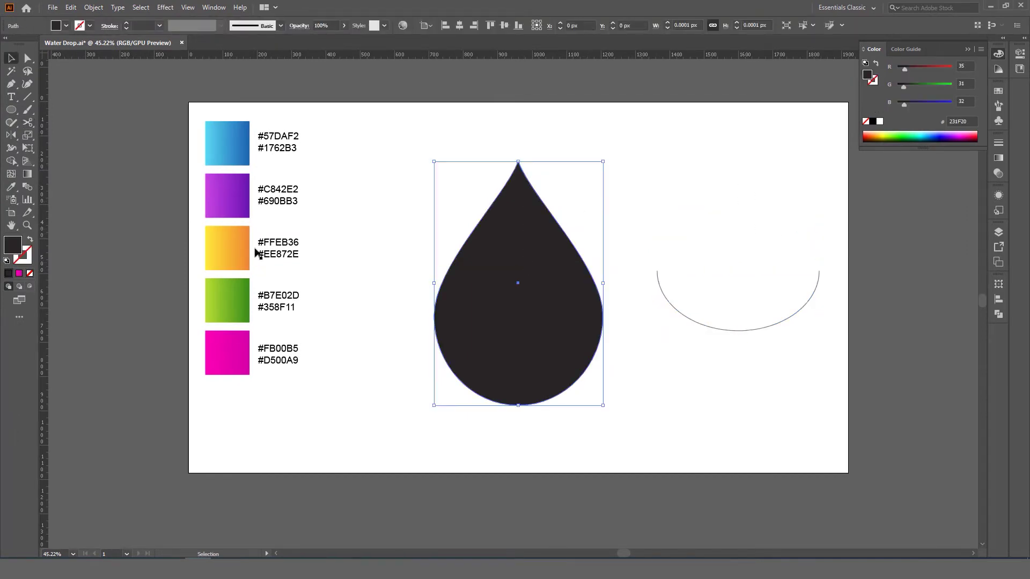
Step: Make the drop an unfilled outline, and tilt and widen the arc to ~656 px across its lower half
click(31, 241)
click(752, 341)
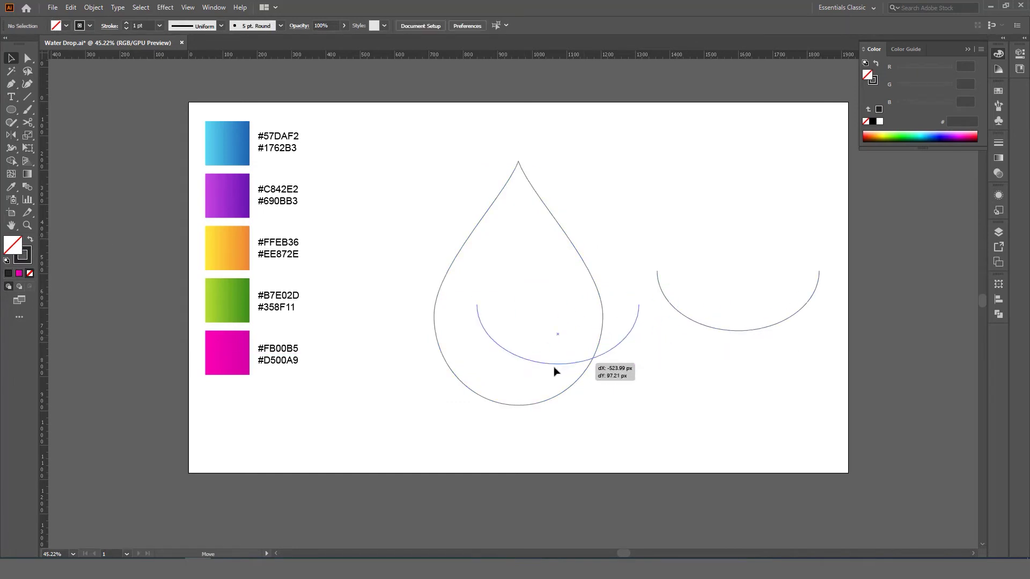
drag(754, 335, 539, 379)
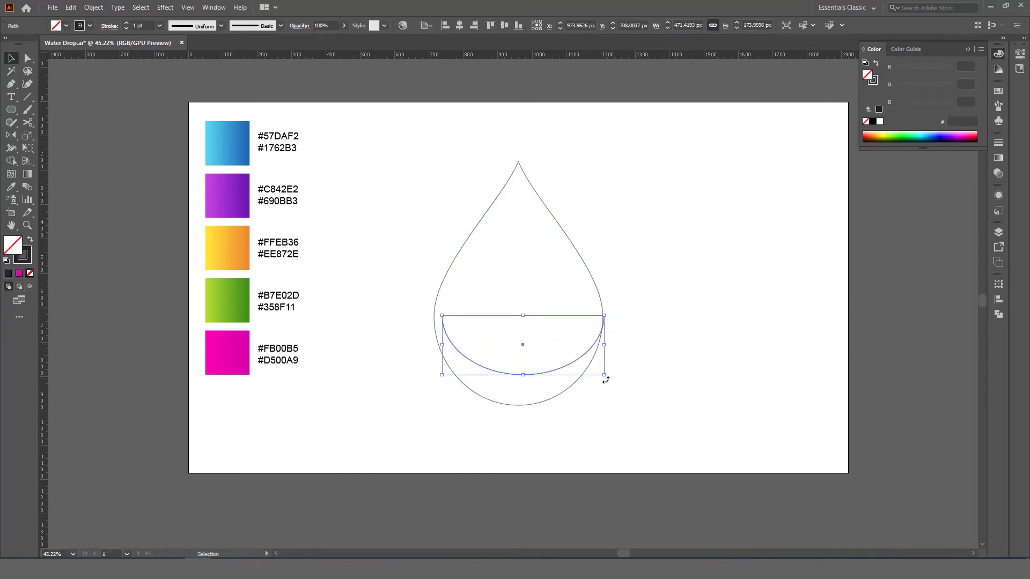
mouse_move(609, 379)
mouse_down()
mouse_move(612, 358)
mouse_move(636, 368)
mouse_up()
drag(610, 334, 616, 317)
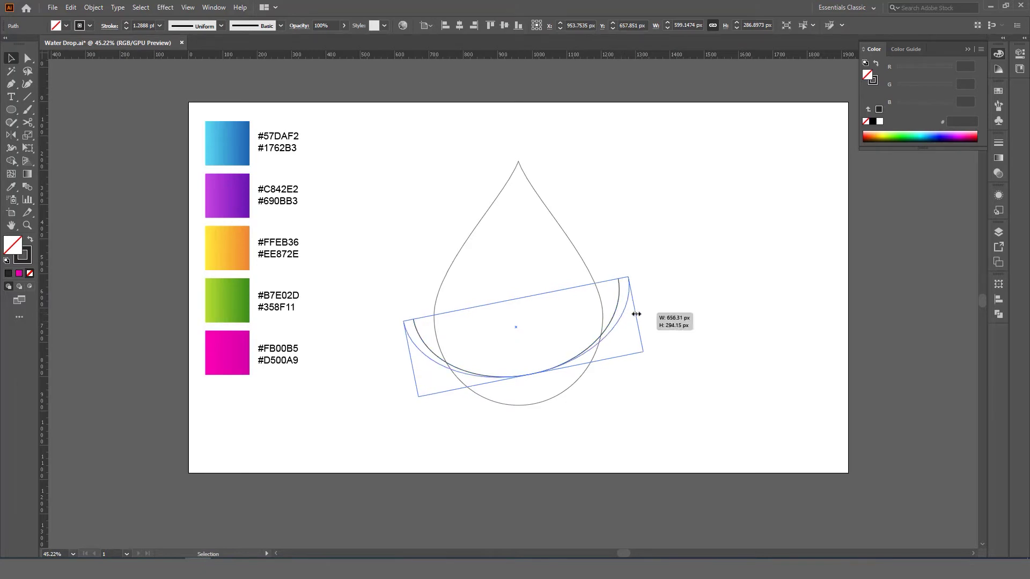
mouse_move(626, 316)
mouse_down()
mouse_move(635, 311)
mouse_move(620, 306)
mouse_up()
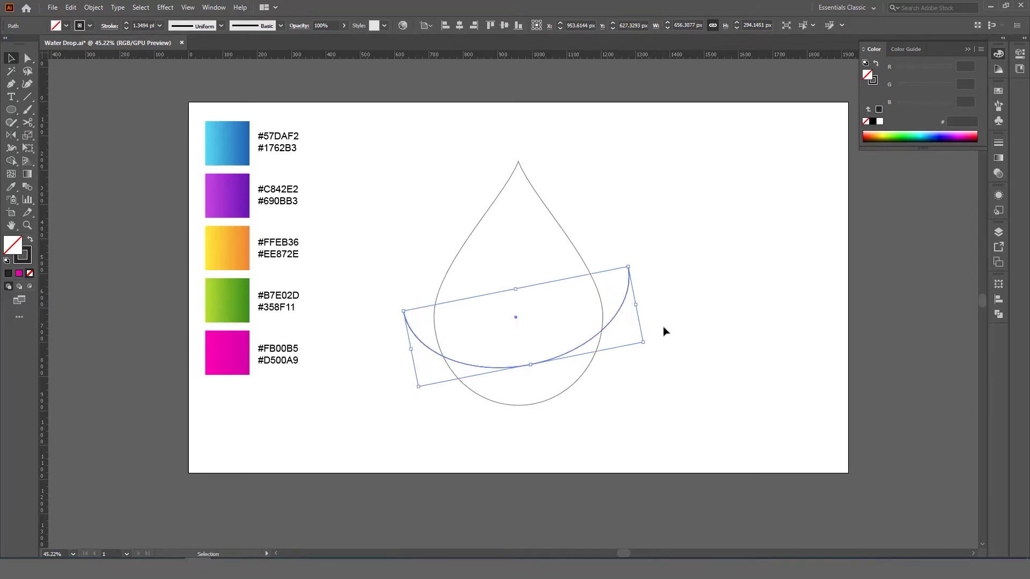
click(664, 331)
click(622, 310)
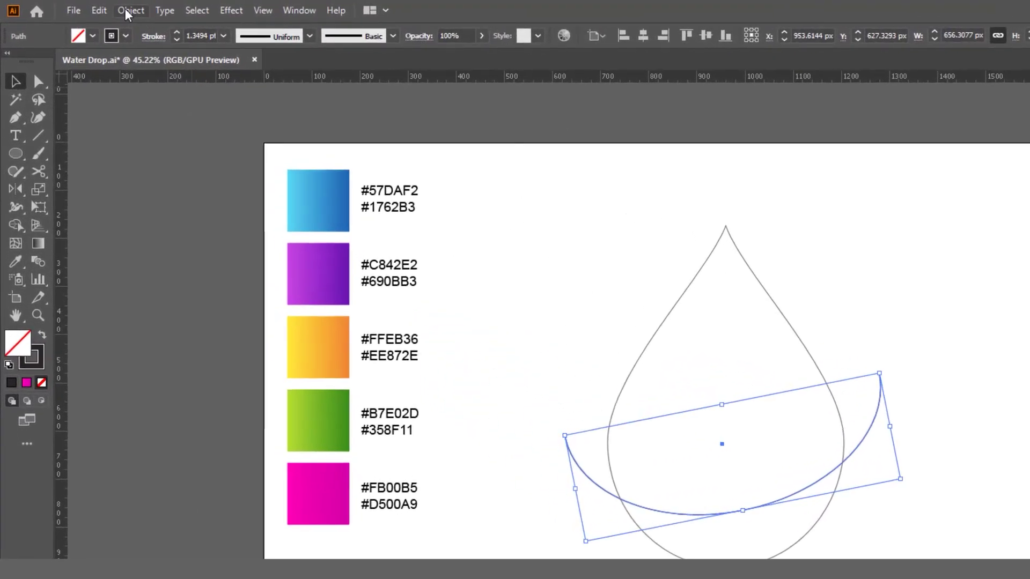
Step: Copy the arc, paste it in place, and move the copy straight up near the drop's tip
click(98, 10)
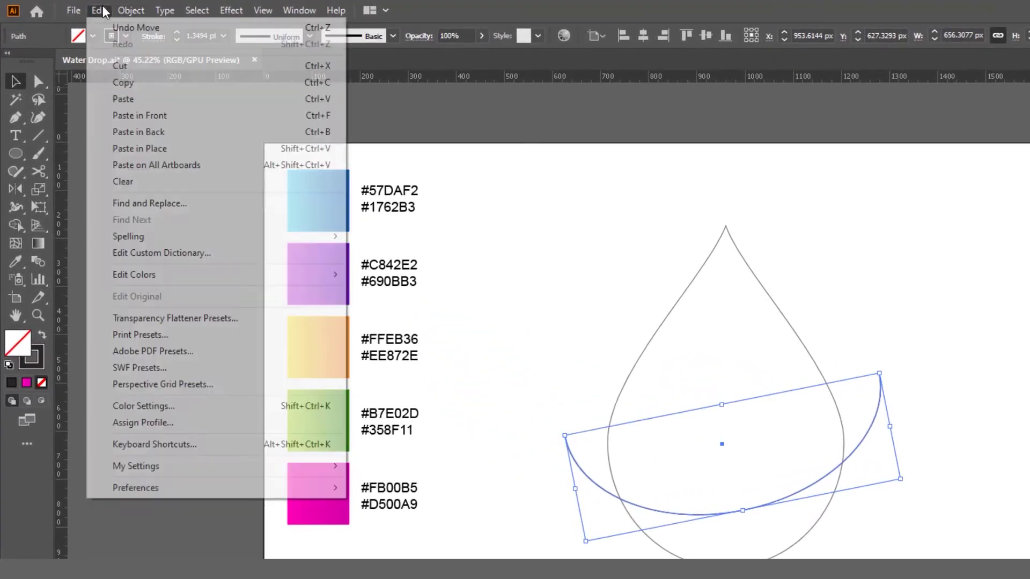
click(129, 83)
click(97, 9)
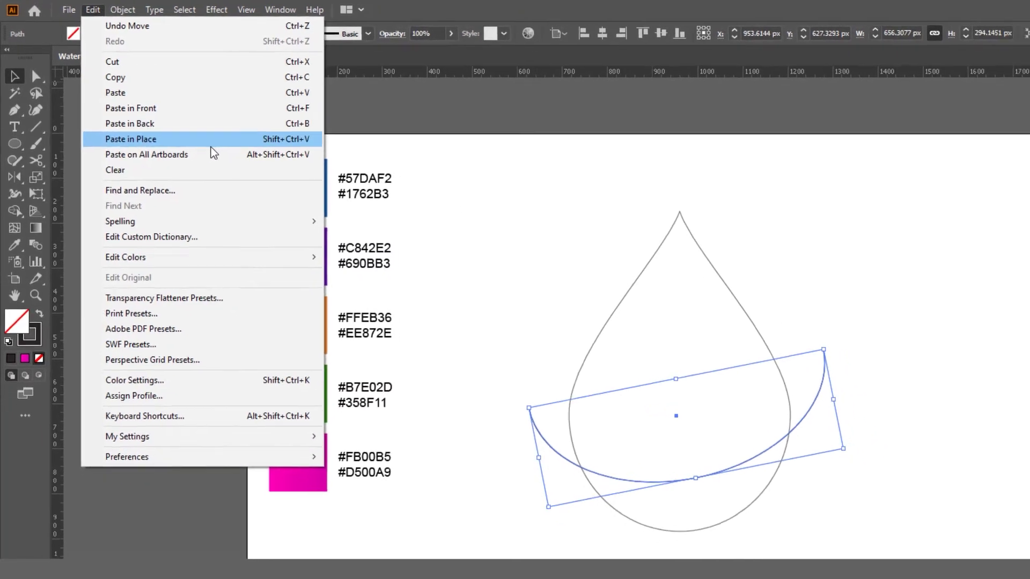
click(214, 148)
drag(624, 287, 595, 155)
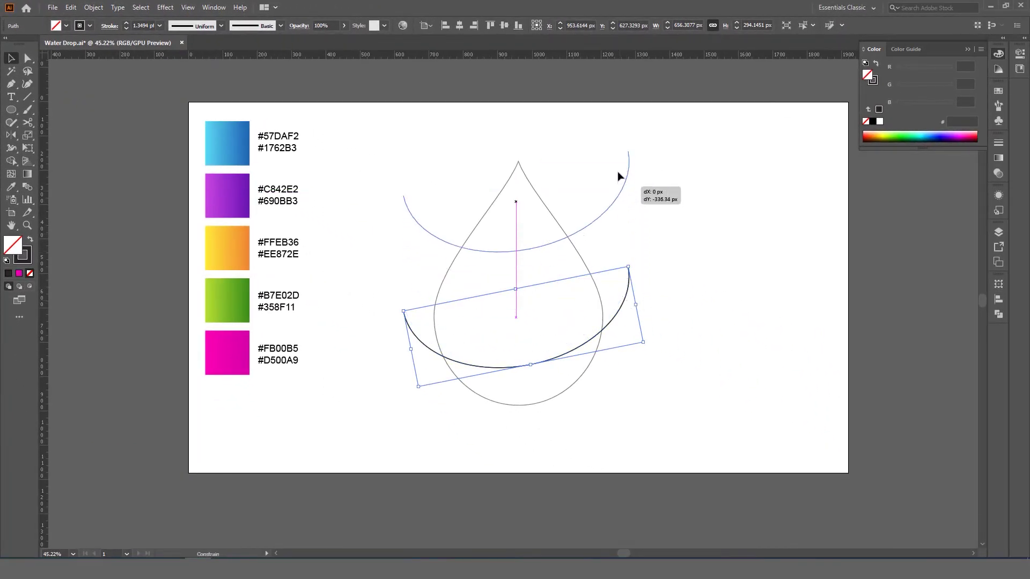
click(593, 141)
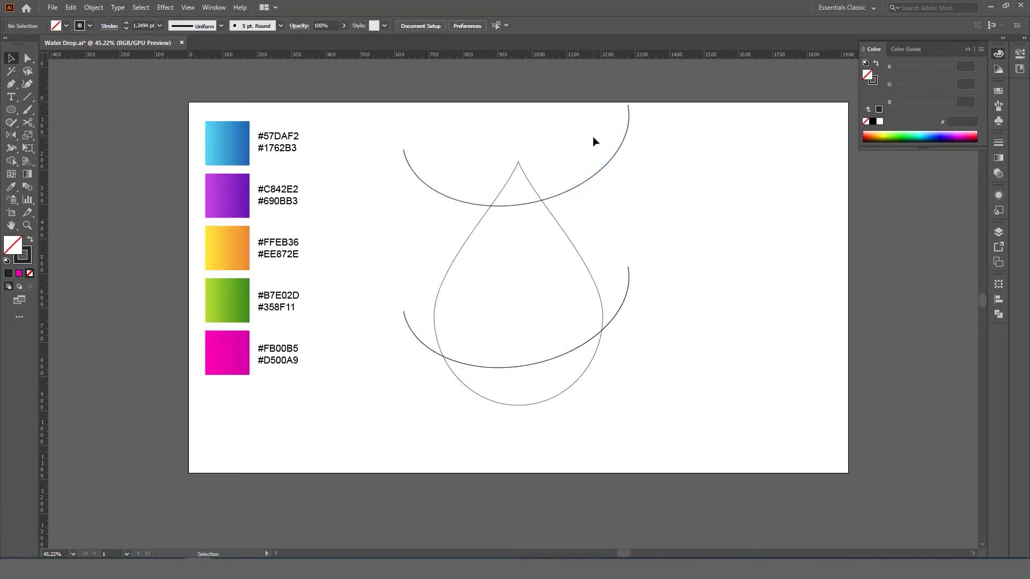
drag(592, 141, 625, 252)
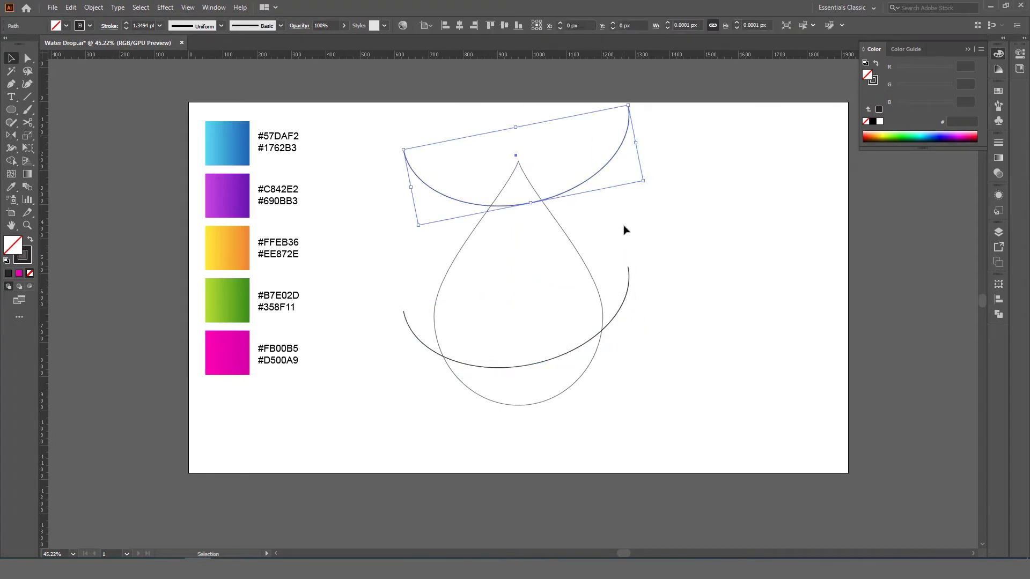
Step: Blend the two arcs with Specified Steps set to 2, giving four evenly spaced arcs
drag(677, 104, 623, 338)
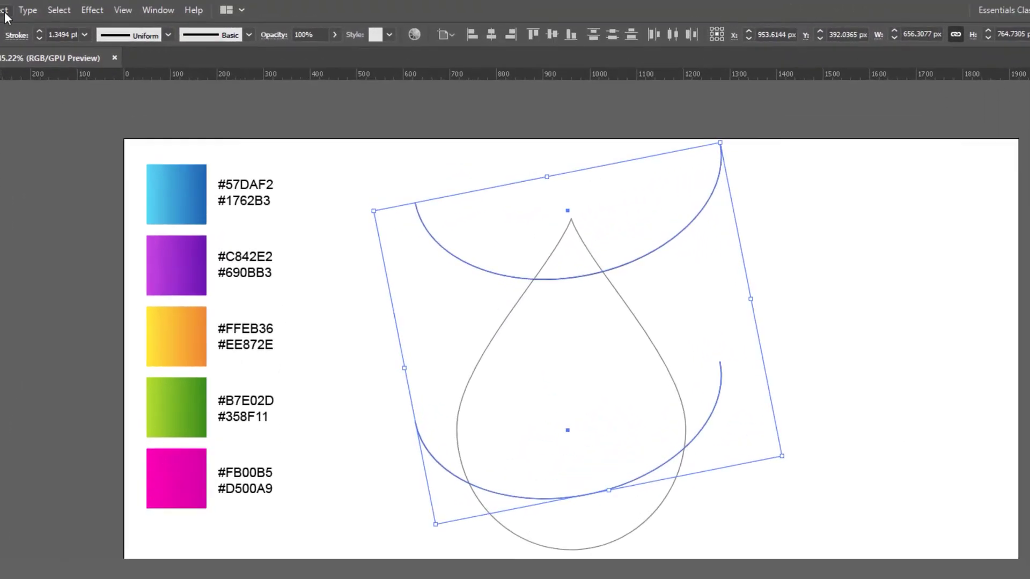
click(5, 12)
mouse_move(80, 417)
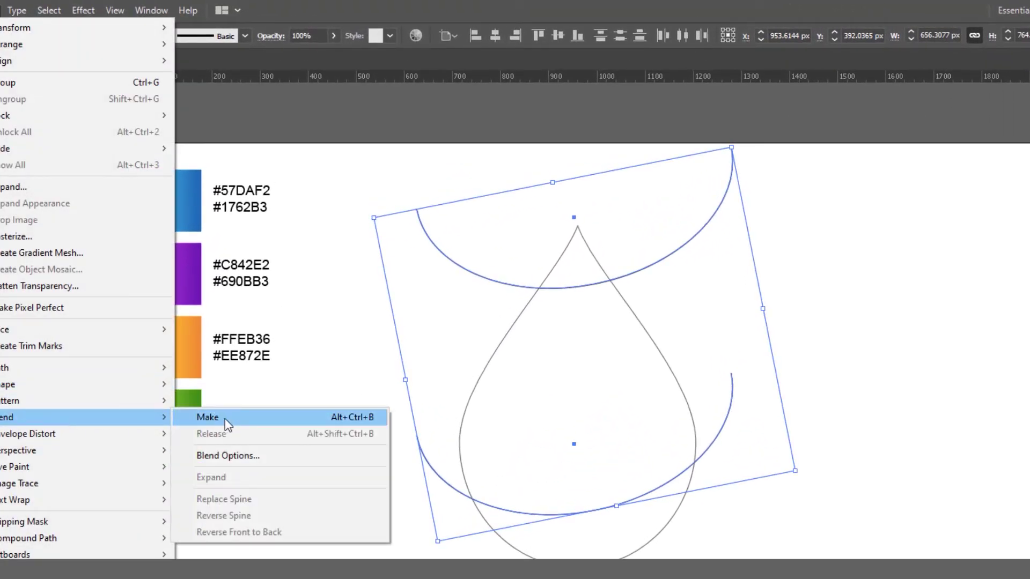
click(228, 424)
click(5, 11)
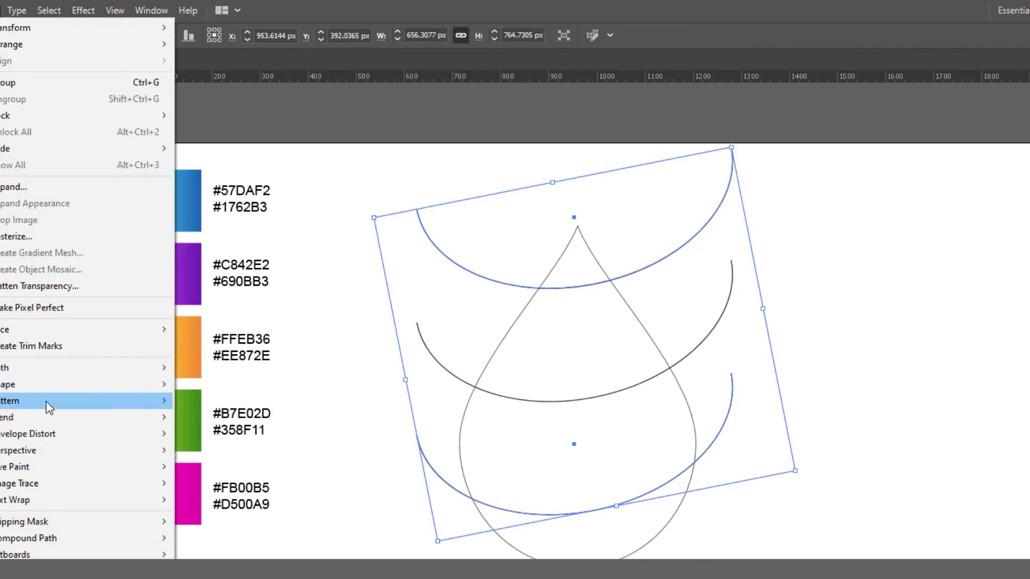
click(279, 456)
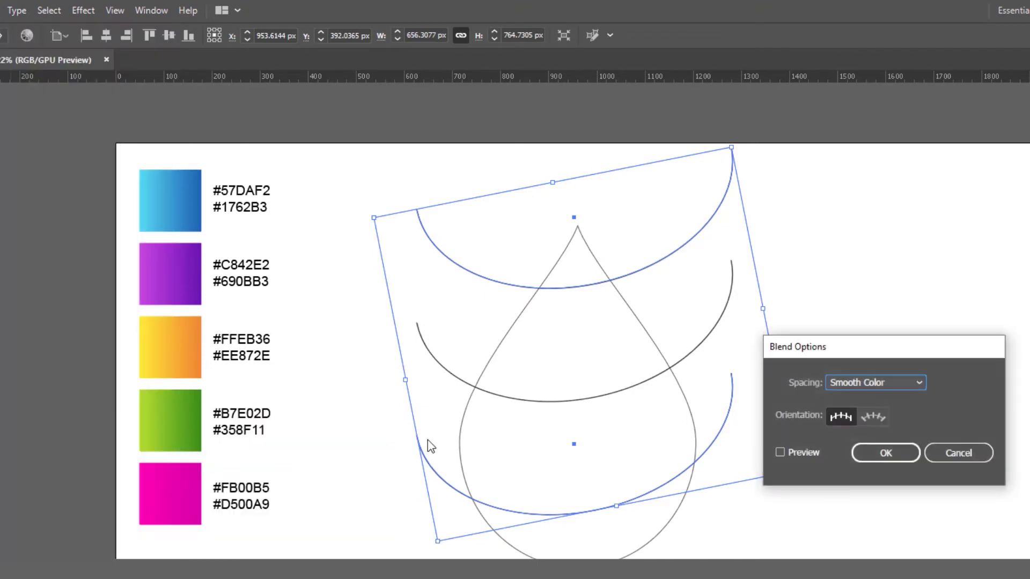
click(803, 453)
click(890, 382)
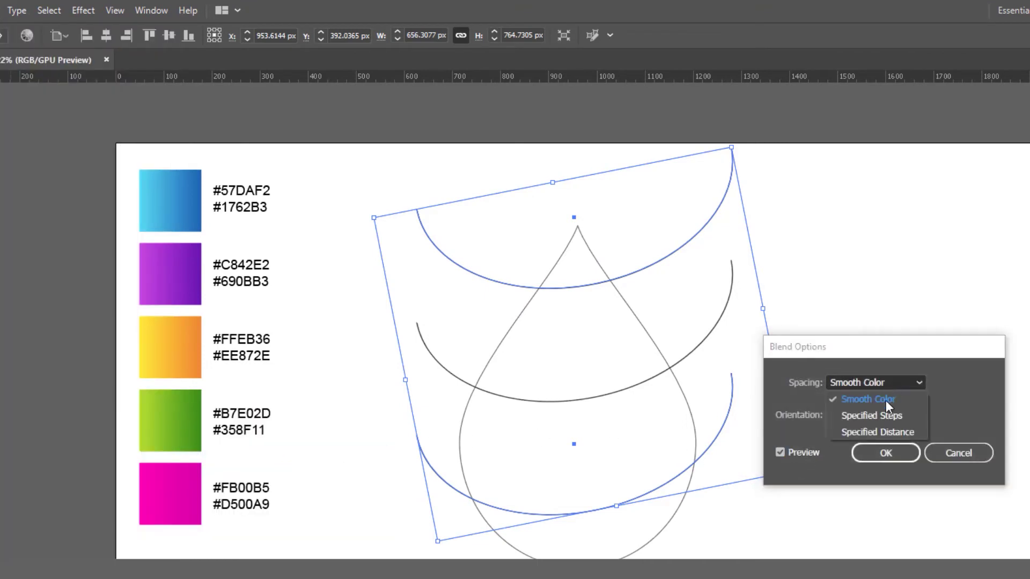
click(886, 417)
key(Up)
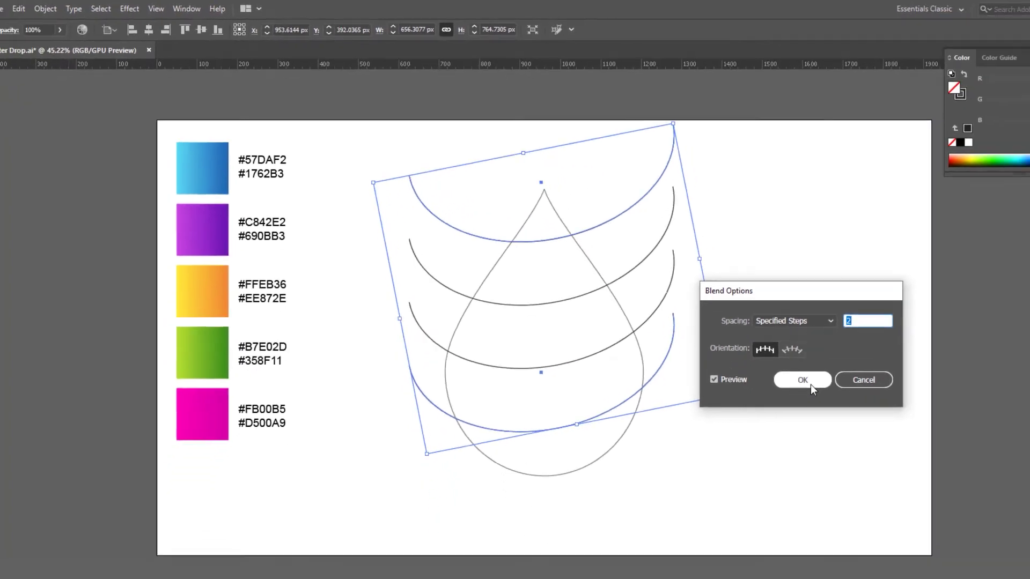
click(892, 455)
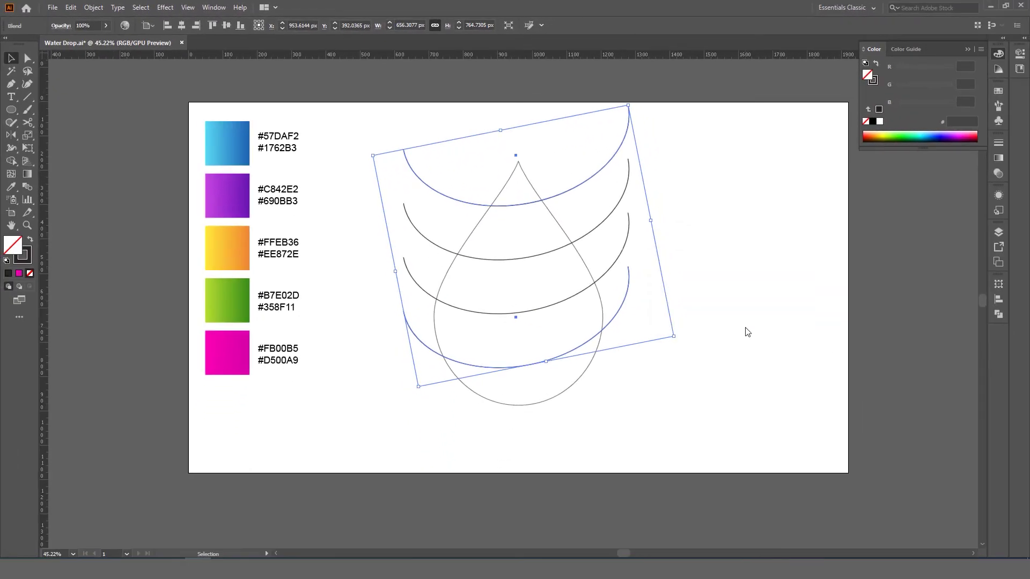
click(738, 352)
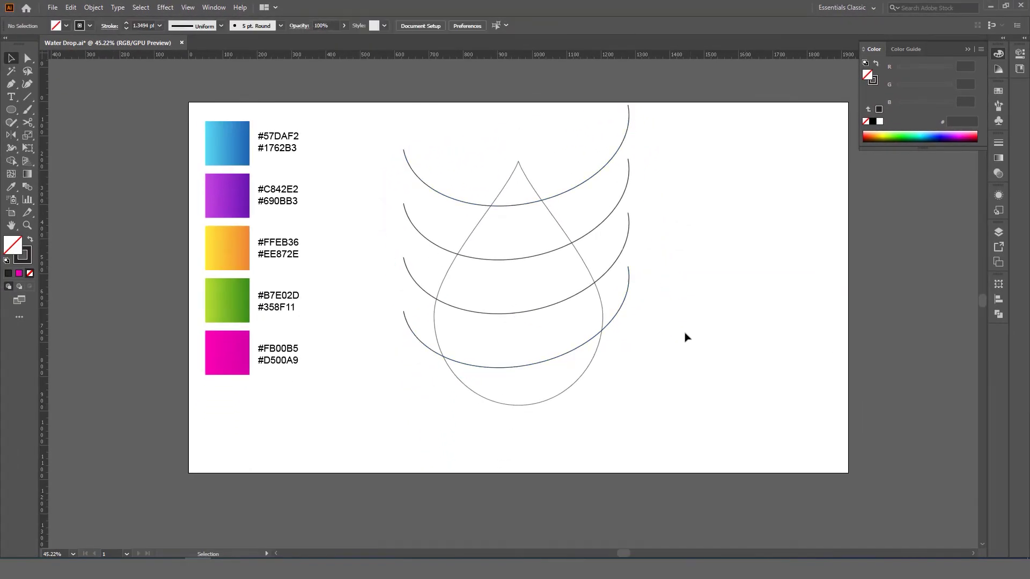
Step: Expand the blend into four separate stroked arcs
click(624, 306)
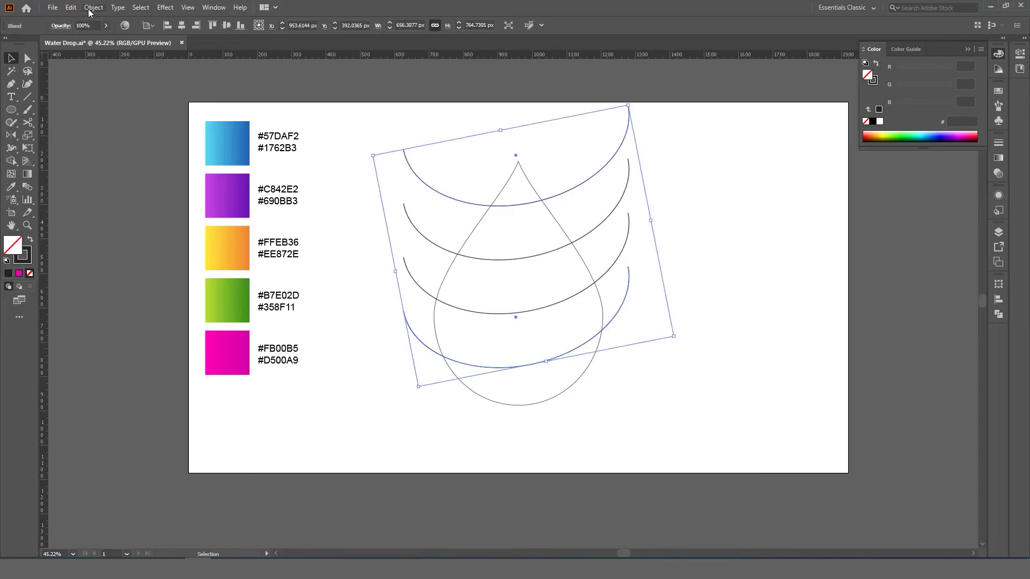
click(26, 262)
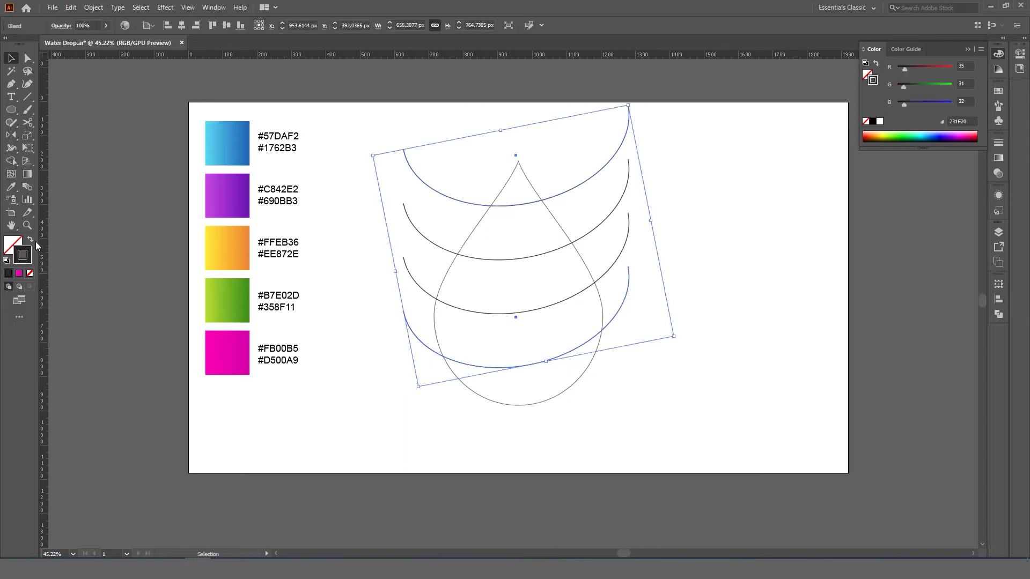
click(94, 9)
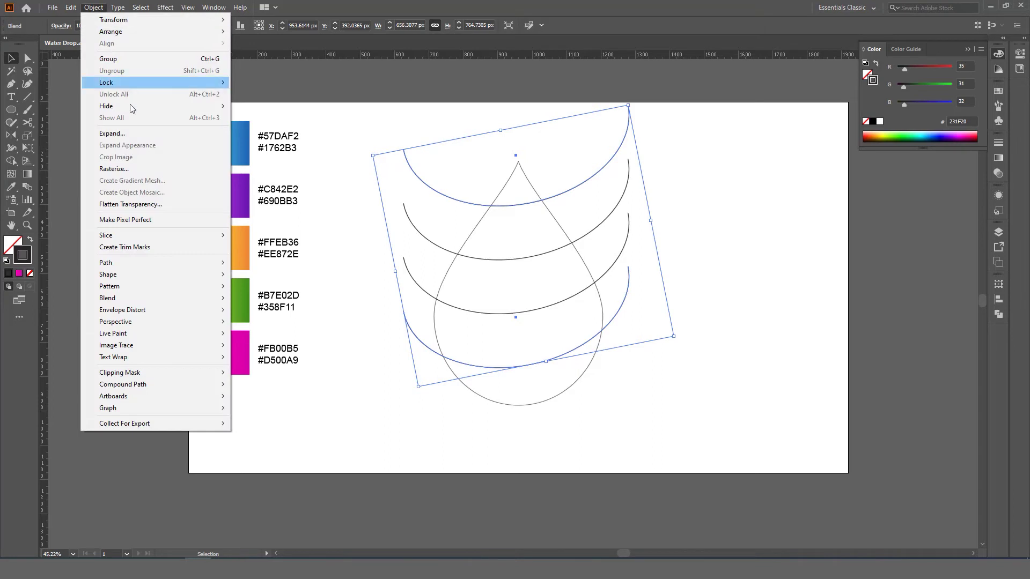
click(128, 133)
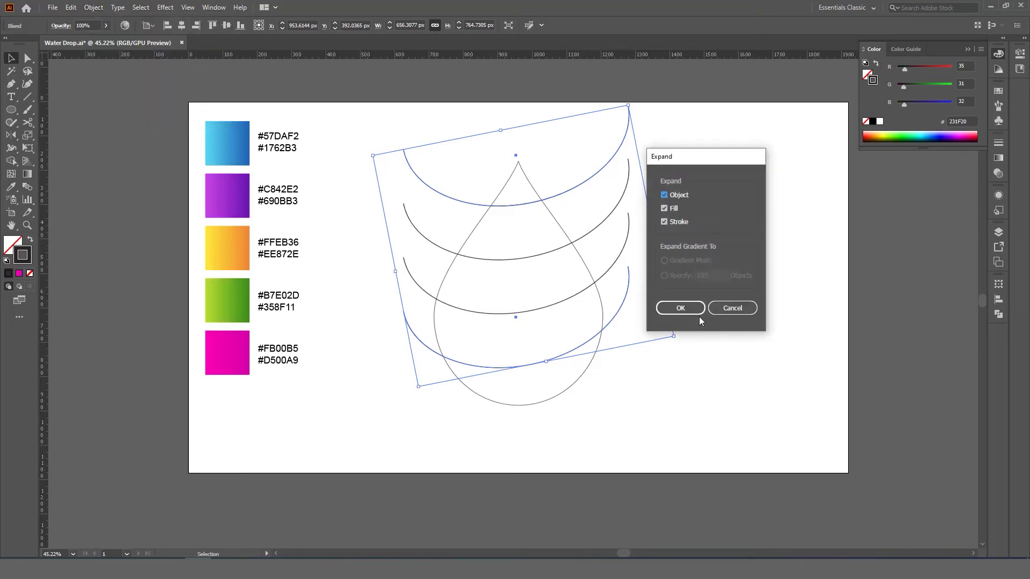
click(690, 307)
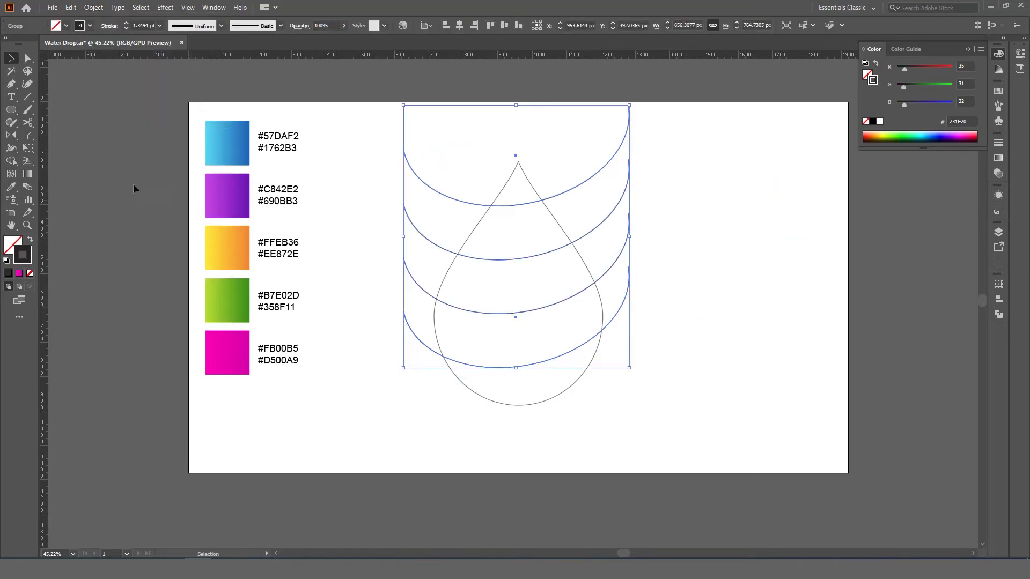
Step: Expand the arcs' 15 pt strokes into solid filled shapes
scroll(152, 23, up, 7)
scroll(151, 23, up, 4)
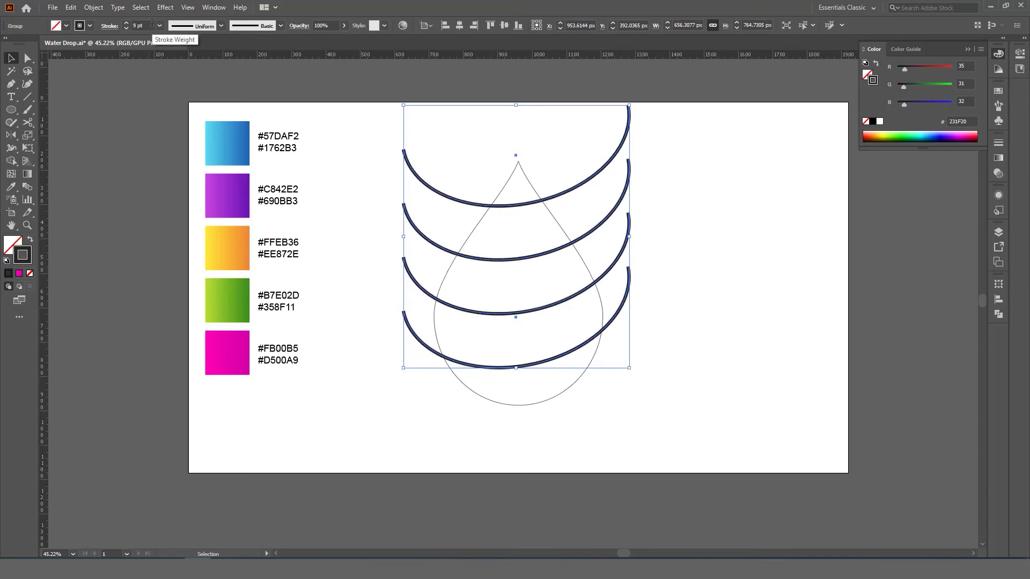
scroll(152, 23, up, 3)
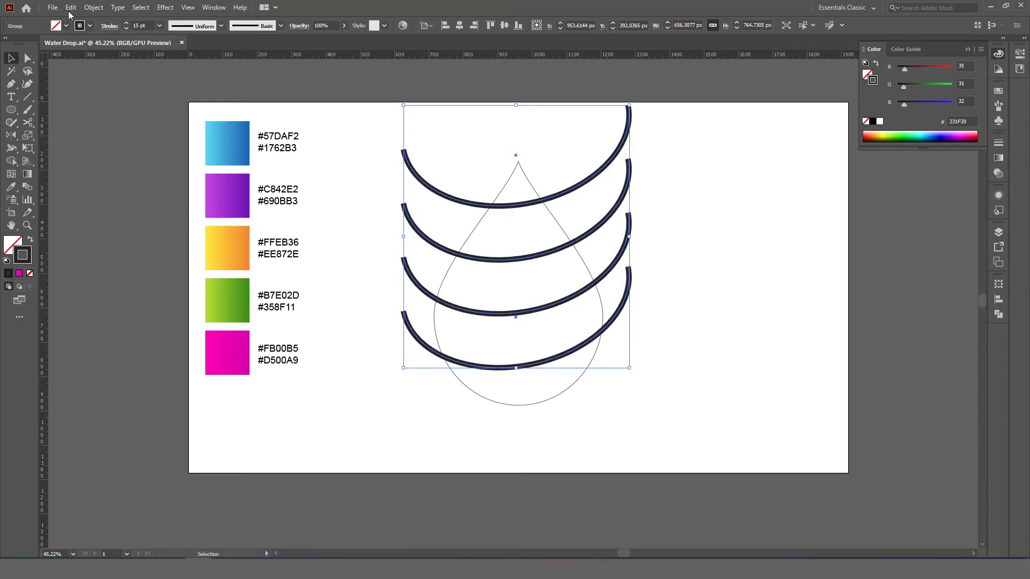
click(93, 7)
click(129, 135)
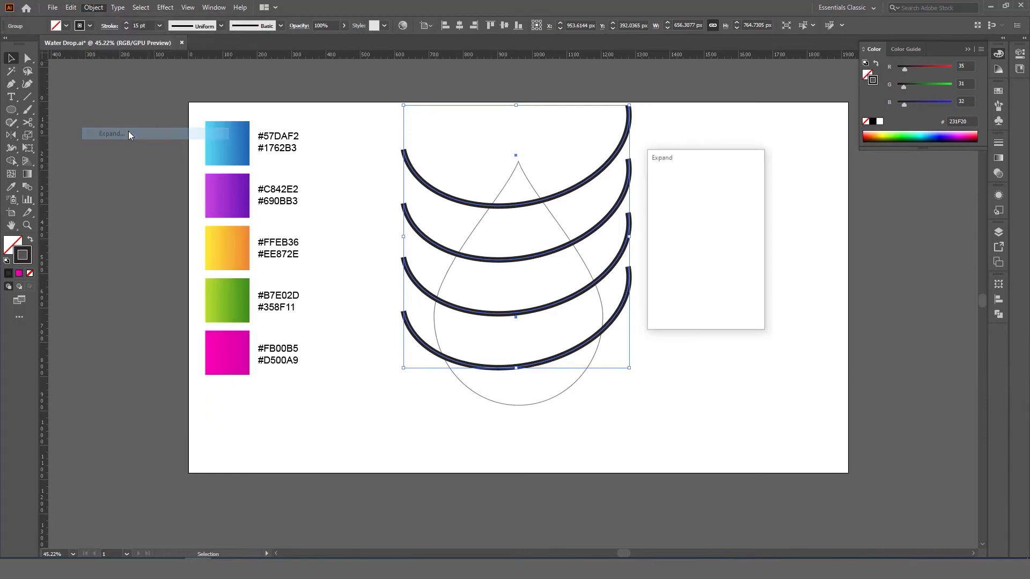
click(673, 310)
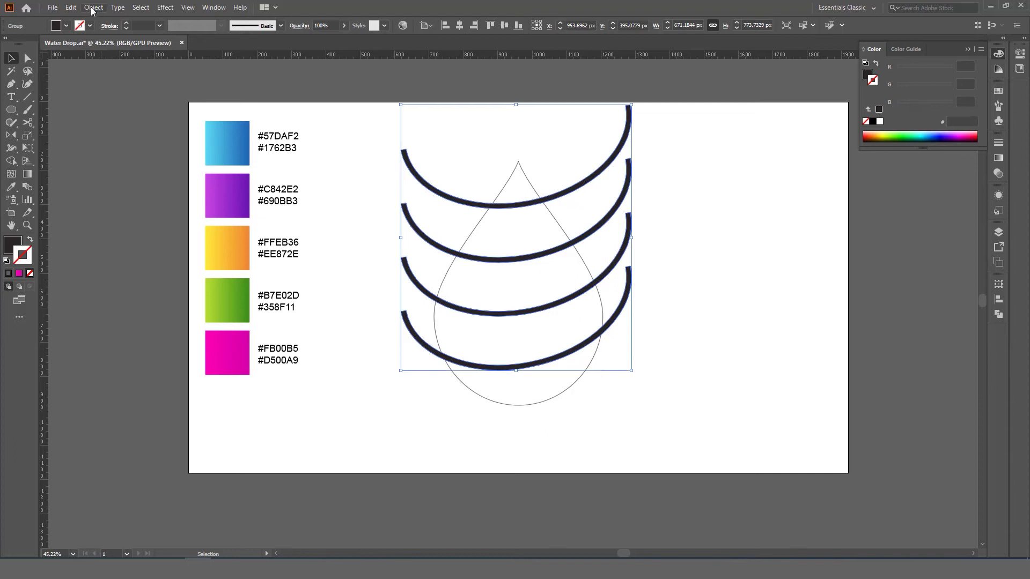
Step: Ungroup the four arcs, join them into one compound path, and select it with the drop outline
right_click(570, 249)
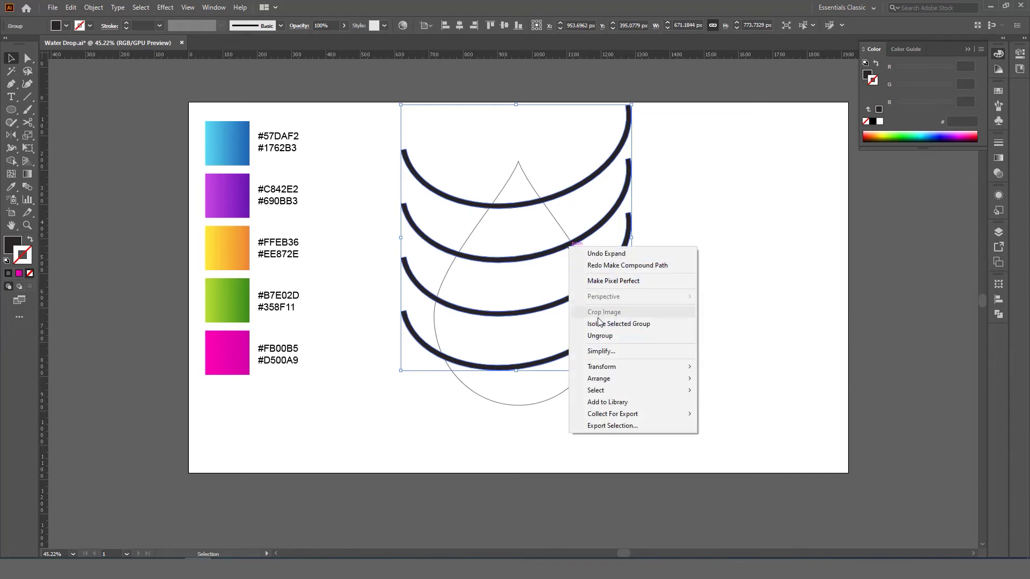
click(600, 336)
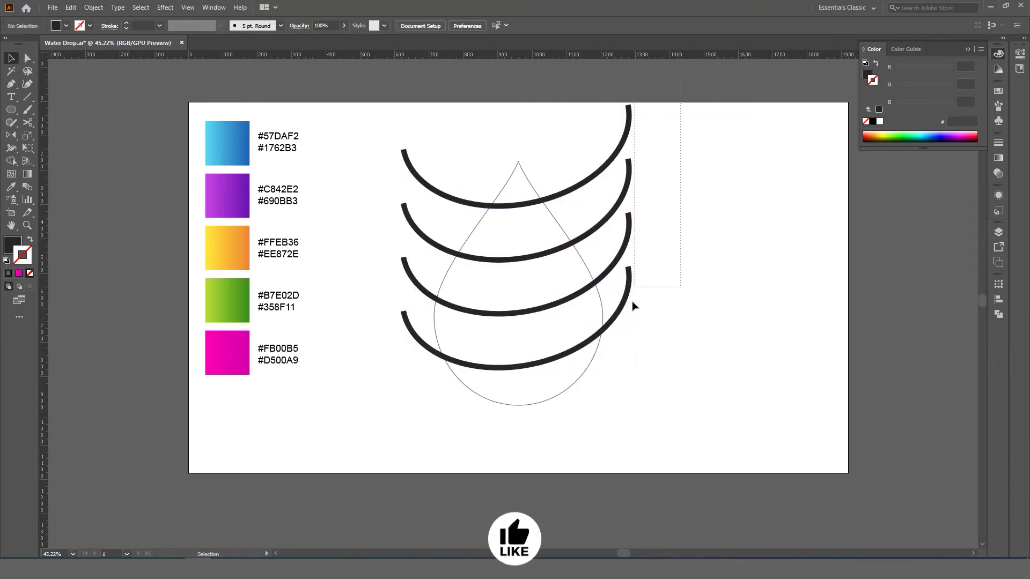
click(93, 7)
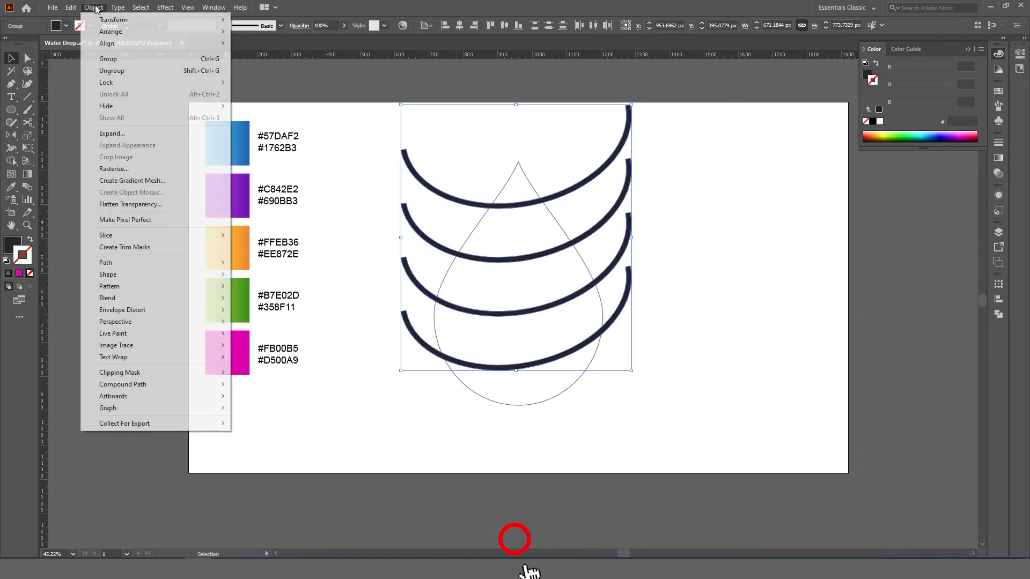
mouse_move(122, 385)
click(252, 385)
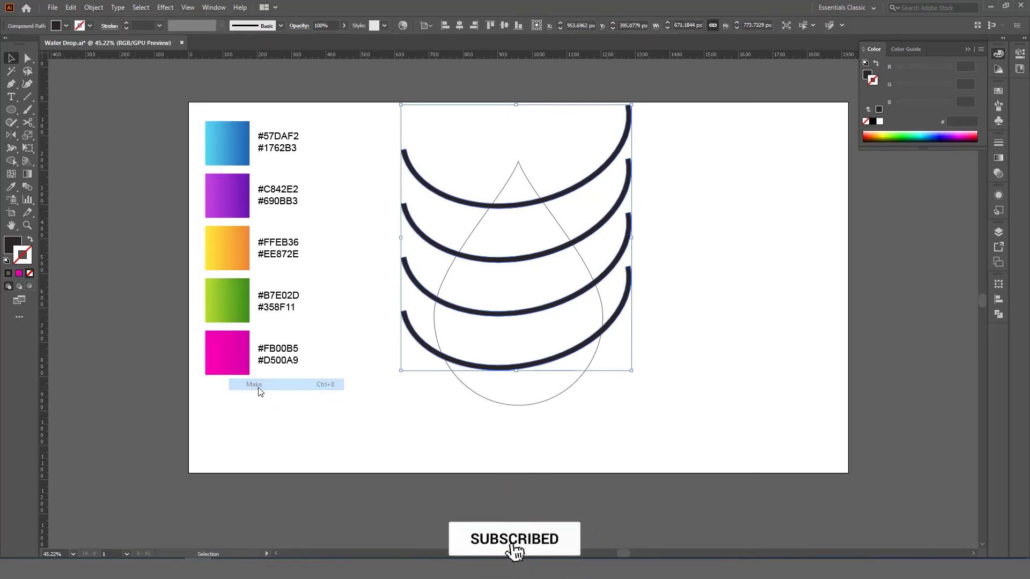
click(673, 137)
drag(672, 97, 420, 423)
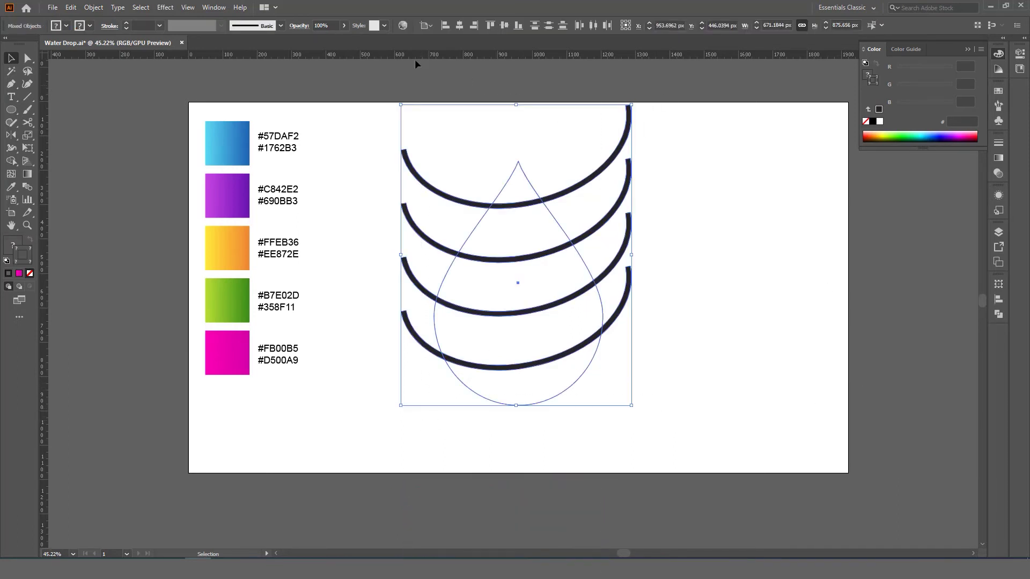
Step: Subtract the arcs from the water drop with Pathfinder Minus Front, then swap fill and stroke
click(213, 7)
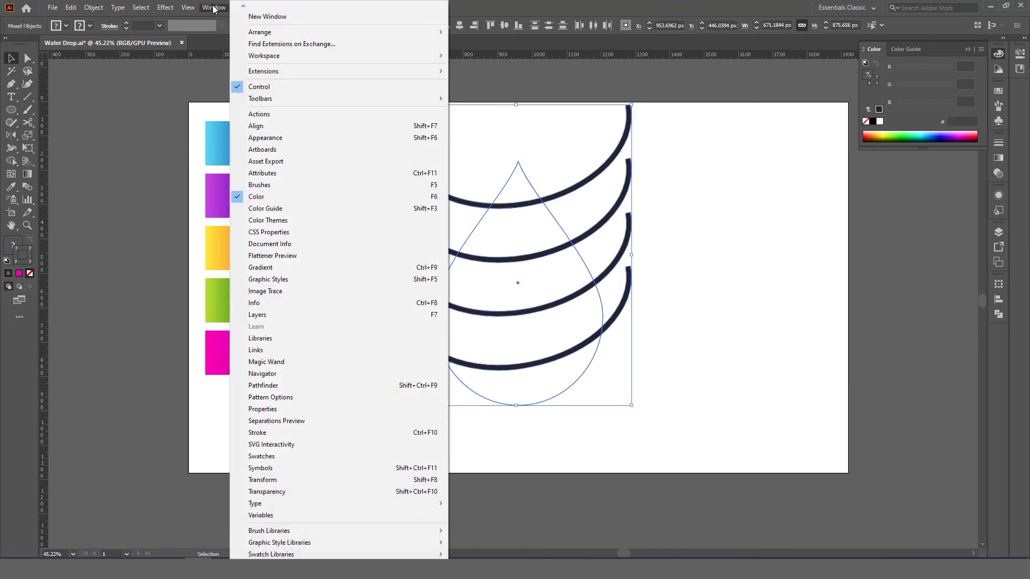
click(288, 389)
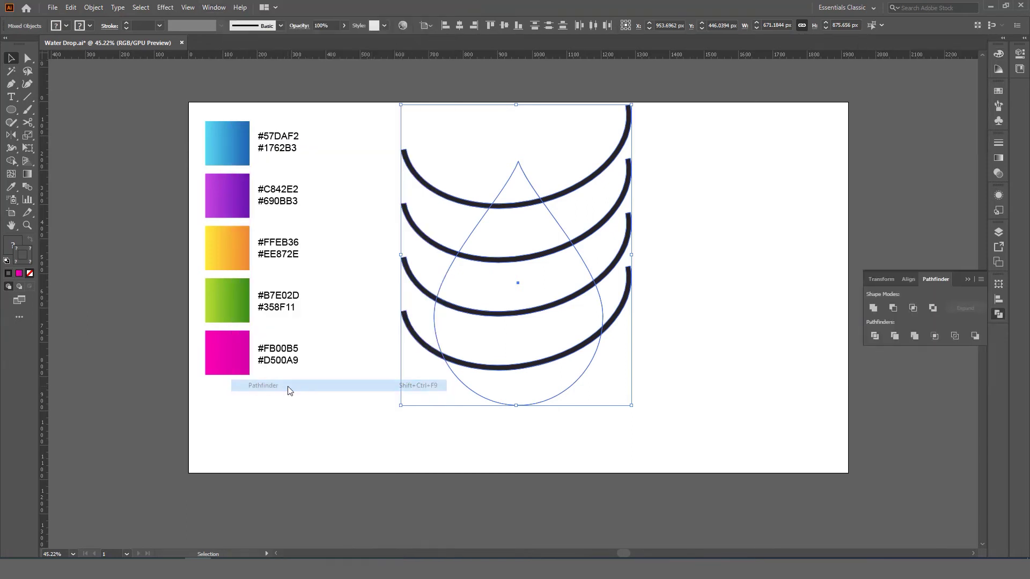
click(892, 310)
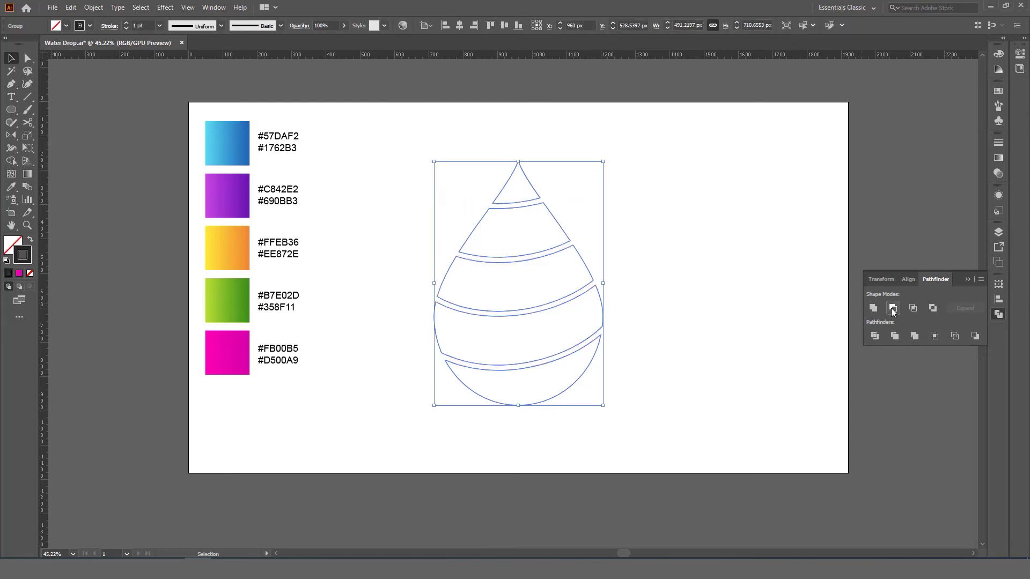
click(30, 242)
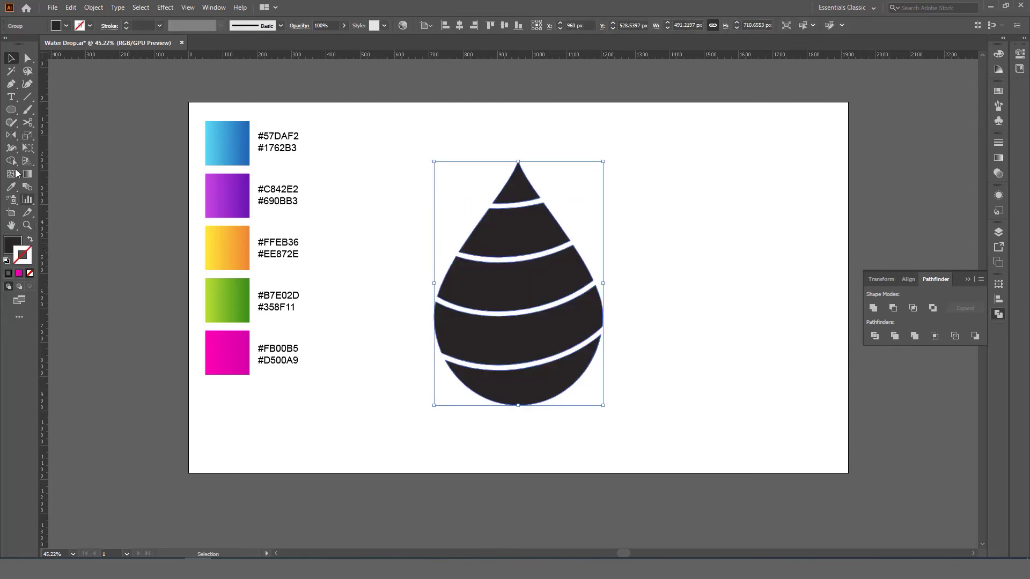
Step: Ungroup the drop into separate slices and select the bottom slice
right_click(537, 232)
click(603, 322)
click(651, 307)
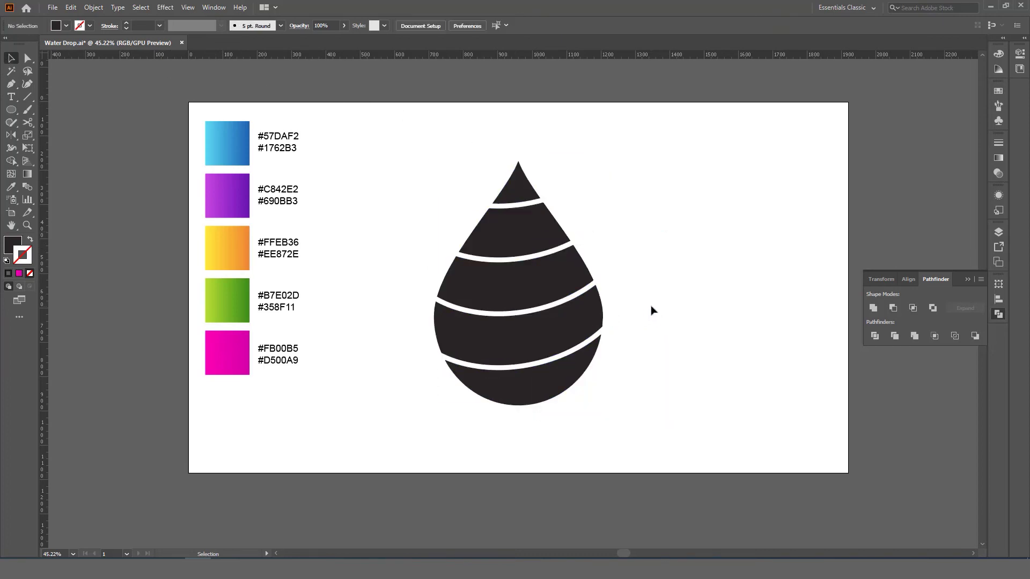
click(548, 378)
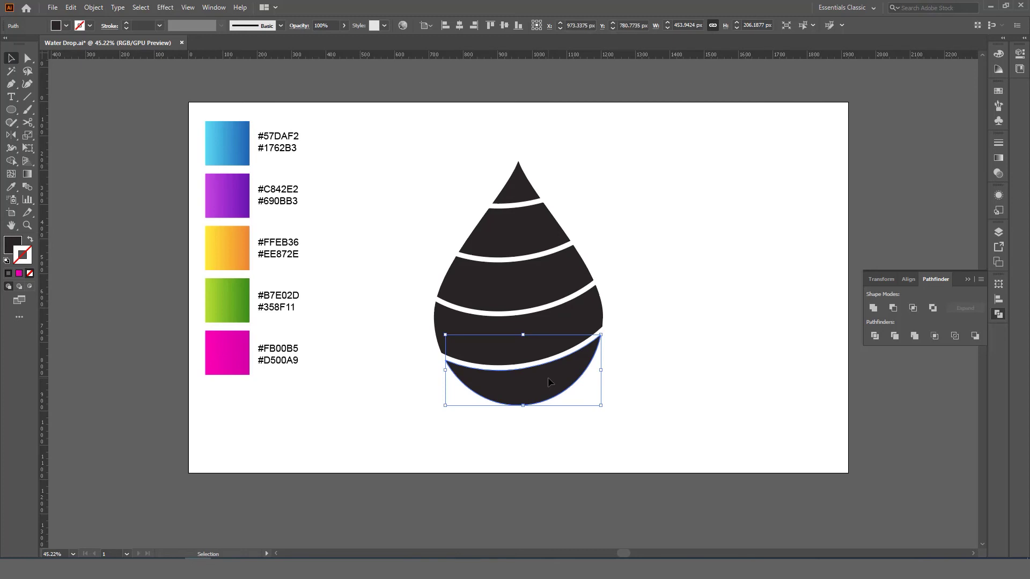
Step: Fill the bottom slice with the blue gradient and the next band up with purple, using the Eyedropper
click(9, 189)
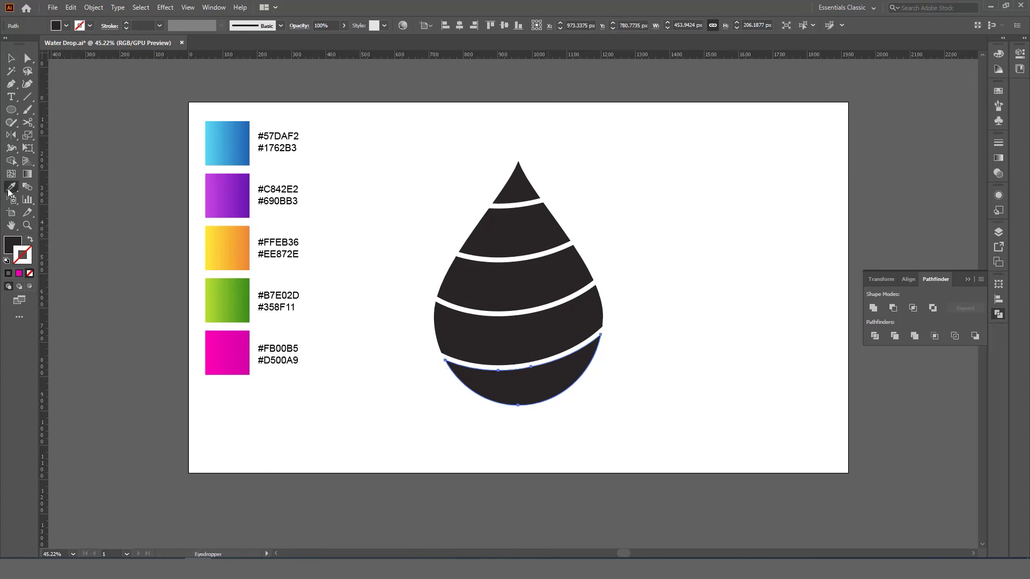
click(220, 139)
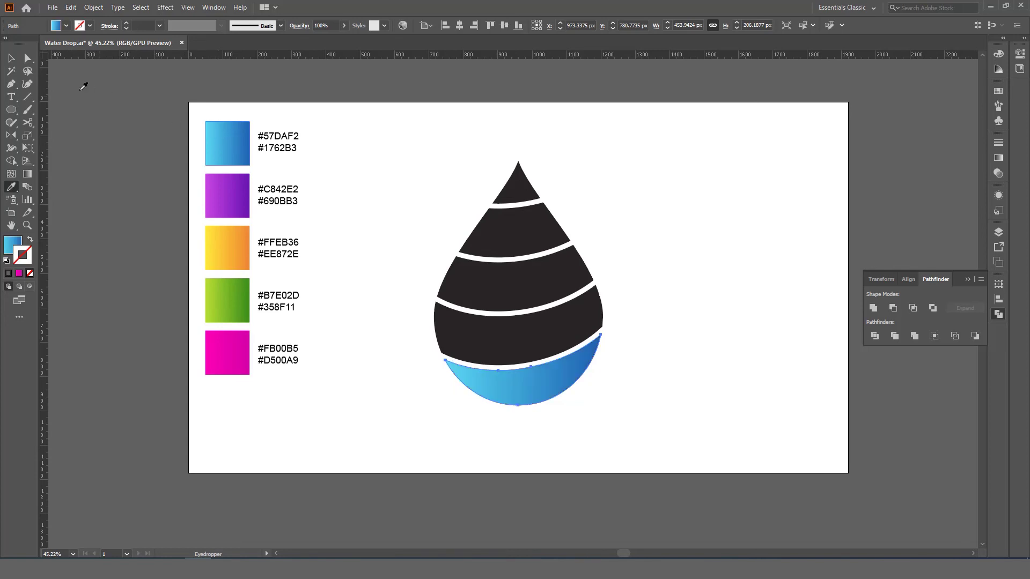
click(11, 57)
click(543, 342)
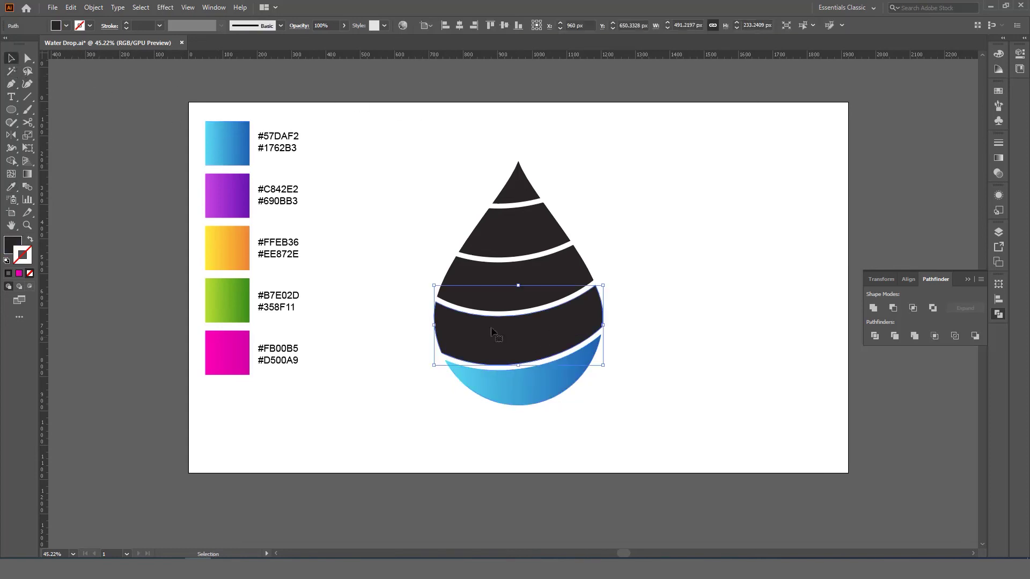
click(11, 186)
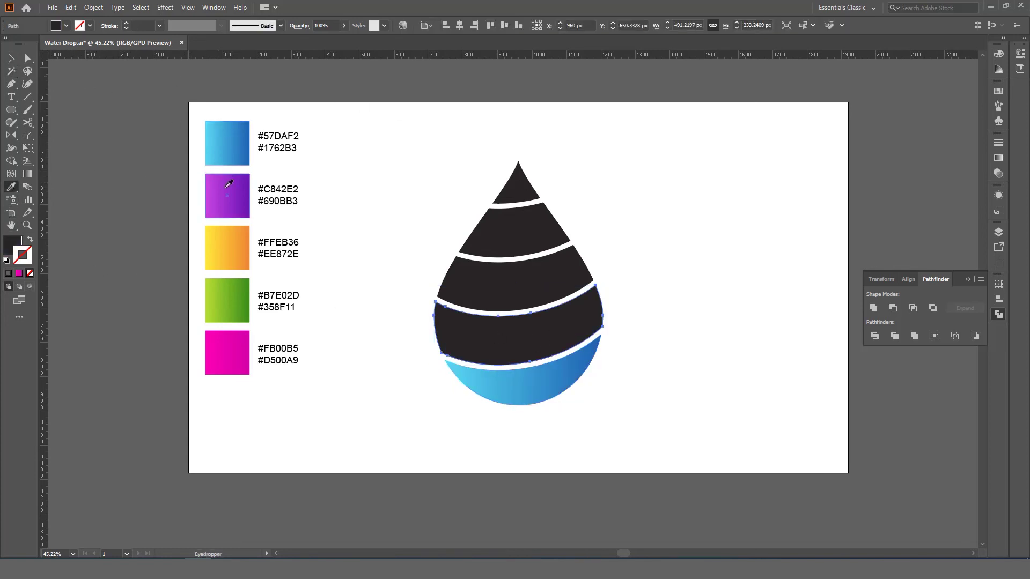
click(225, 181)
Step: Fill the next two bands with the yellow-orange and green gradient swatches
click(12, 58)
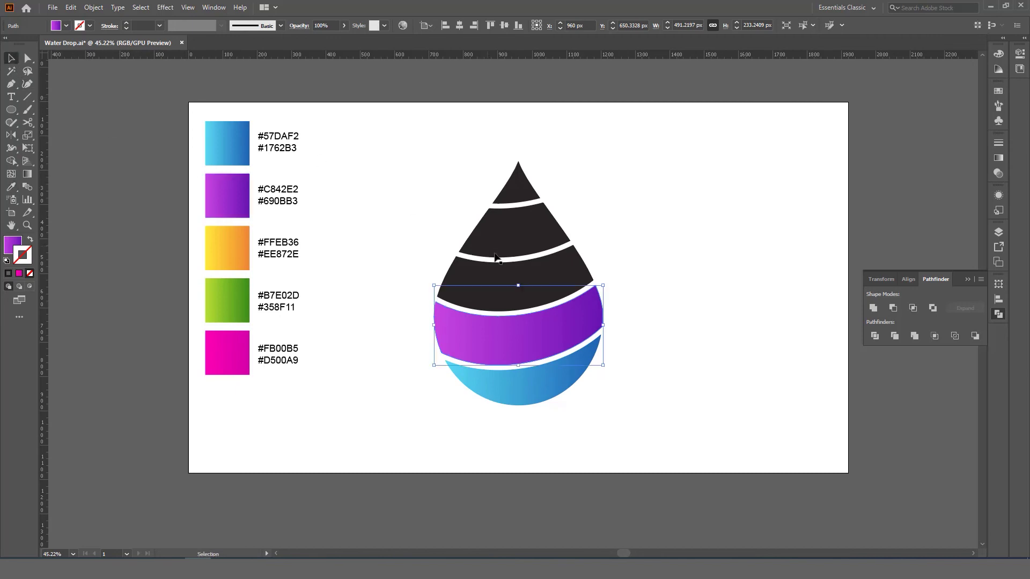
click(531, 276)
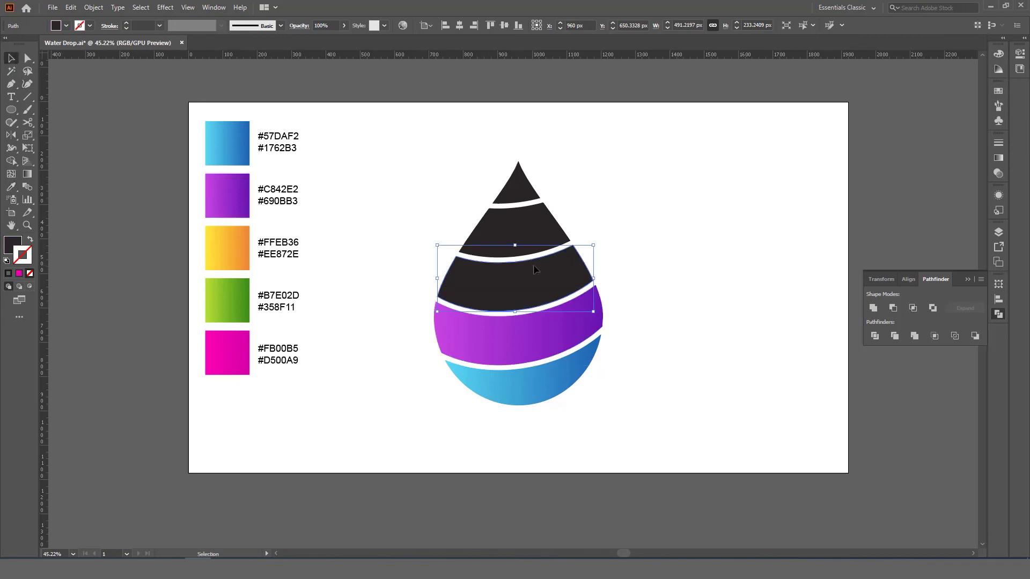
click(11, 187)
click(229, 237)
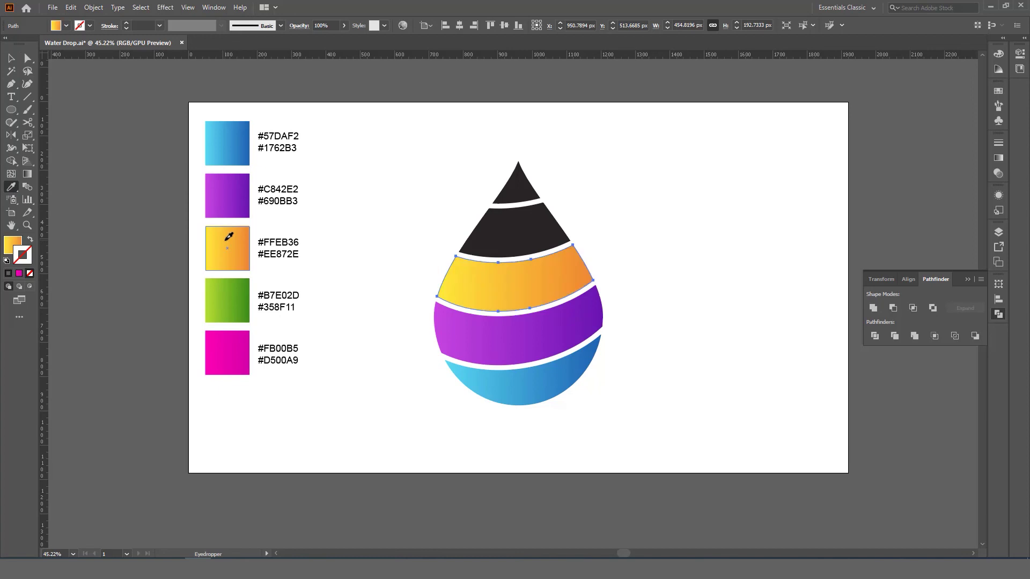
click(12, 58)
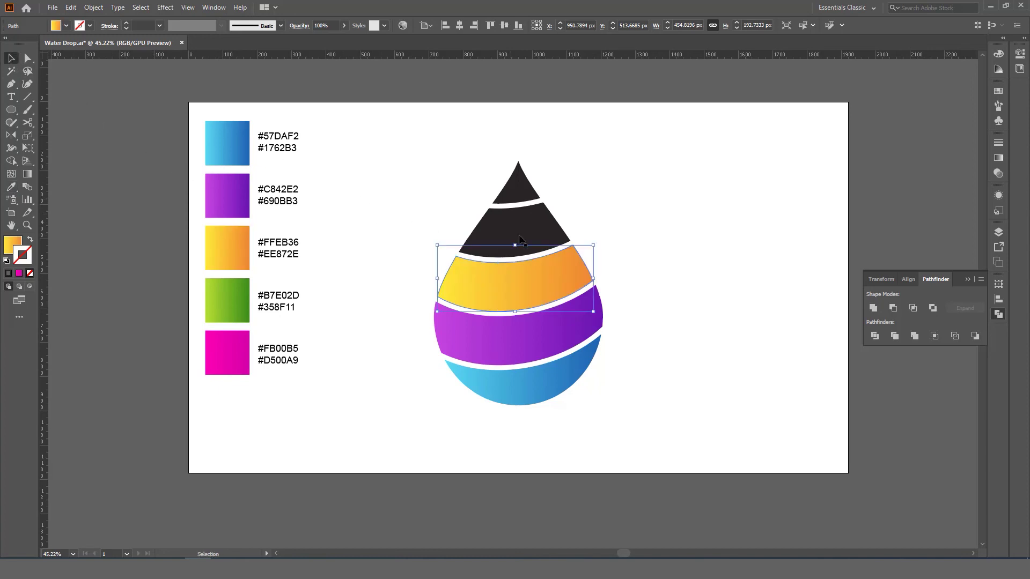
click(520, 236)
click(11, 187)
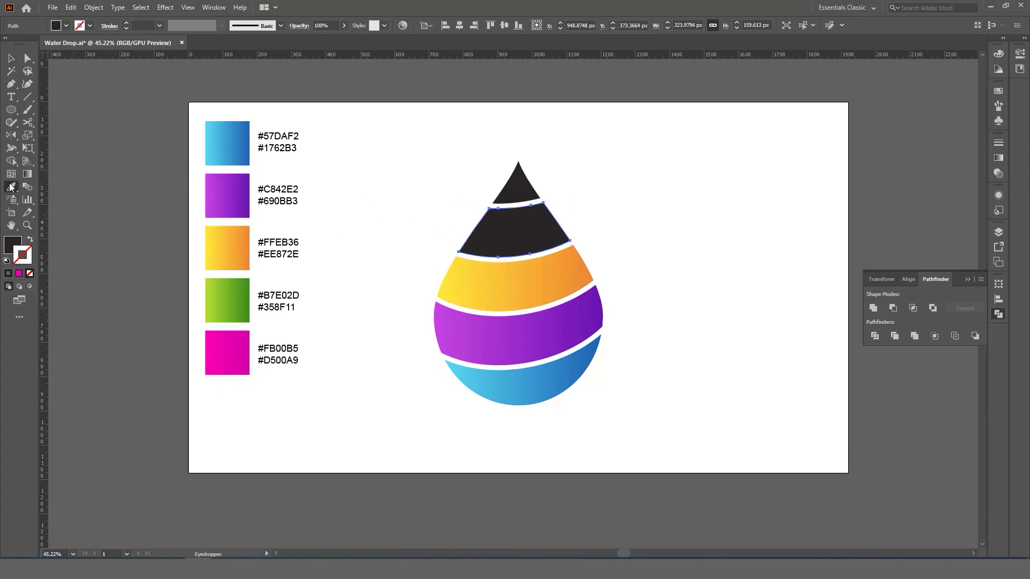
click(226, 314)
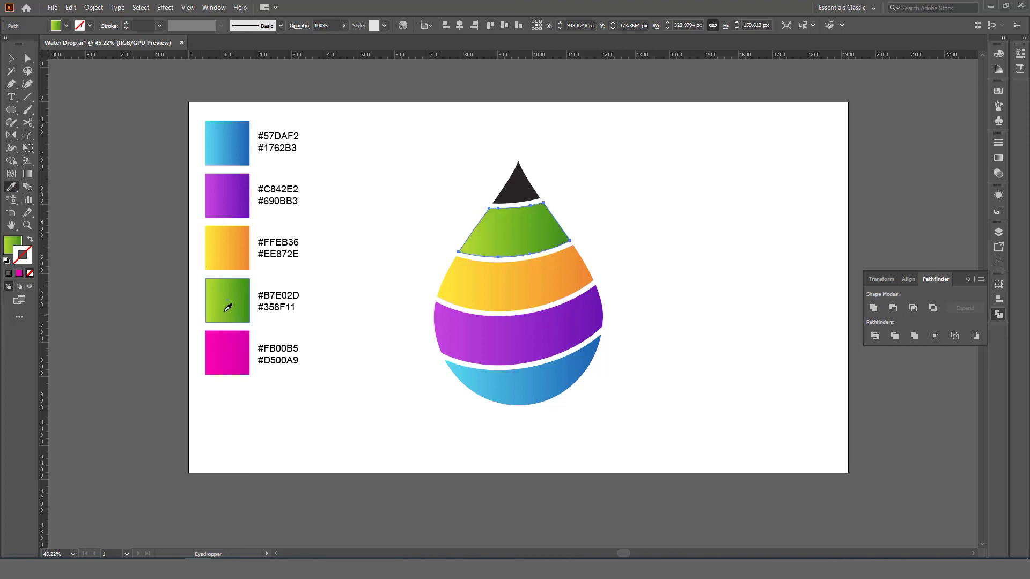
Step: Fill the top triangle of the drop with the pink gradient
key(v)
click(508, 173)
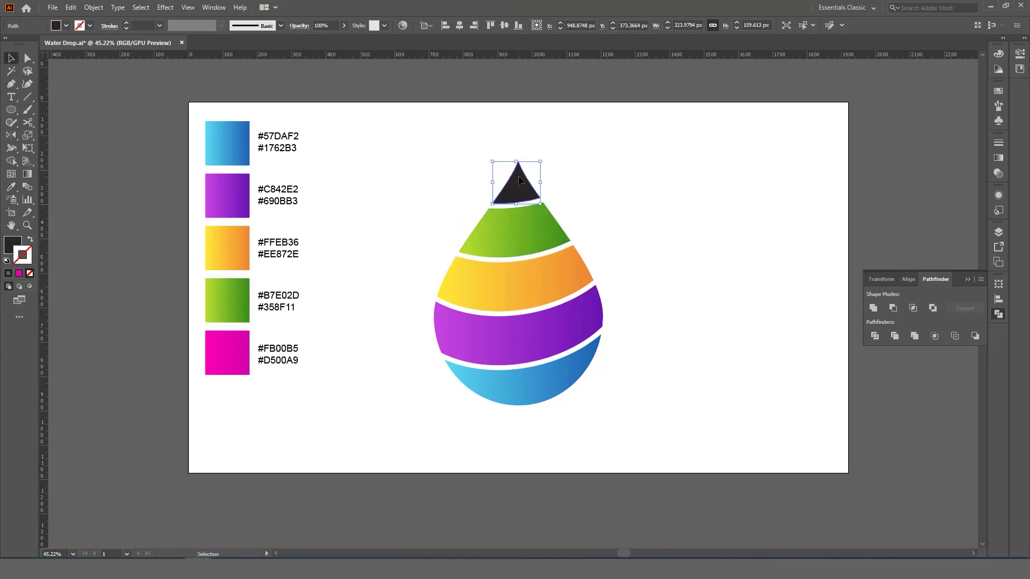
click(11, 187)
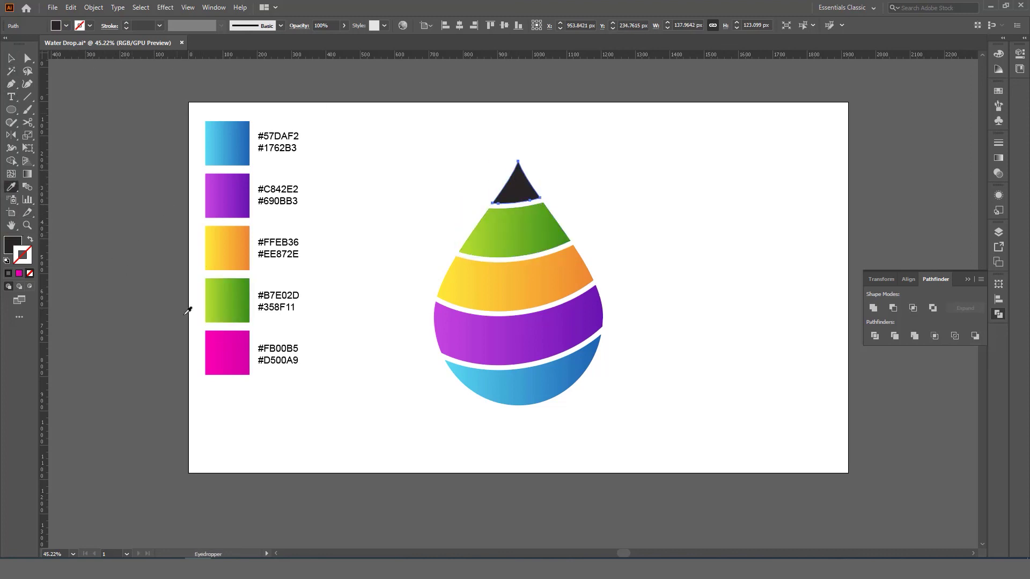
click(229, 346)
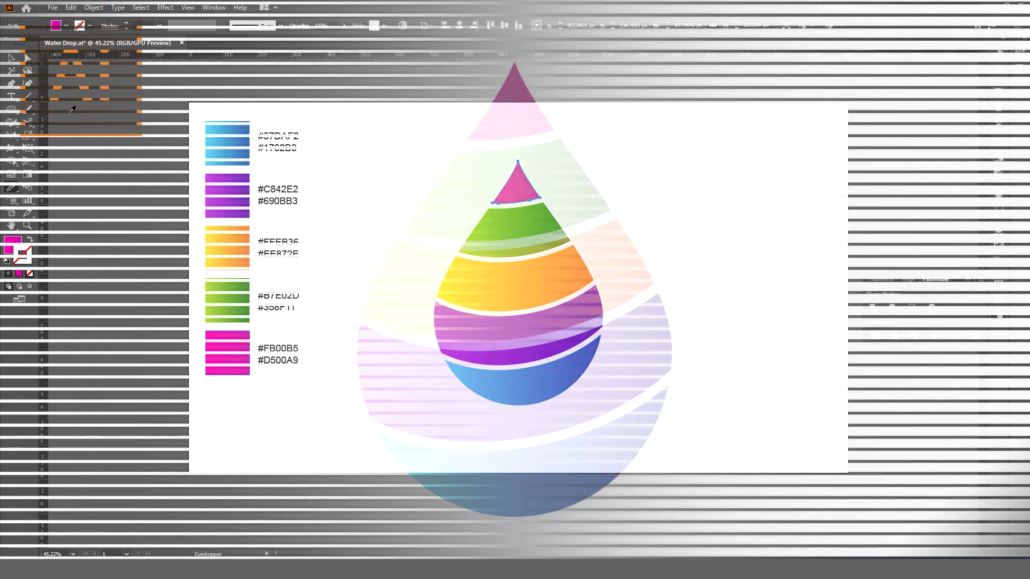